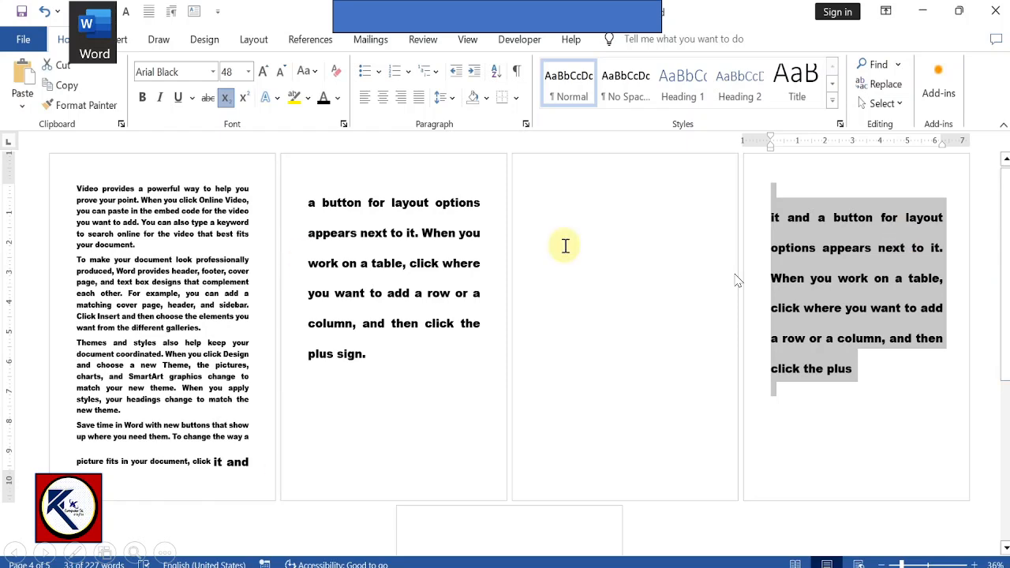
Step: Apply a dark blue theme shade as the page color of the whole document
mouse_move(1008, 261)
mouse_down()
mouse_move(1006, 406)
mouse_move(1006, 251)
mouse_up()
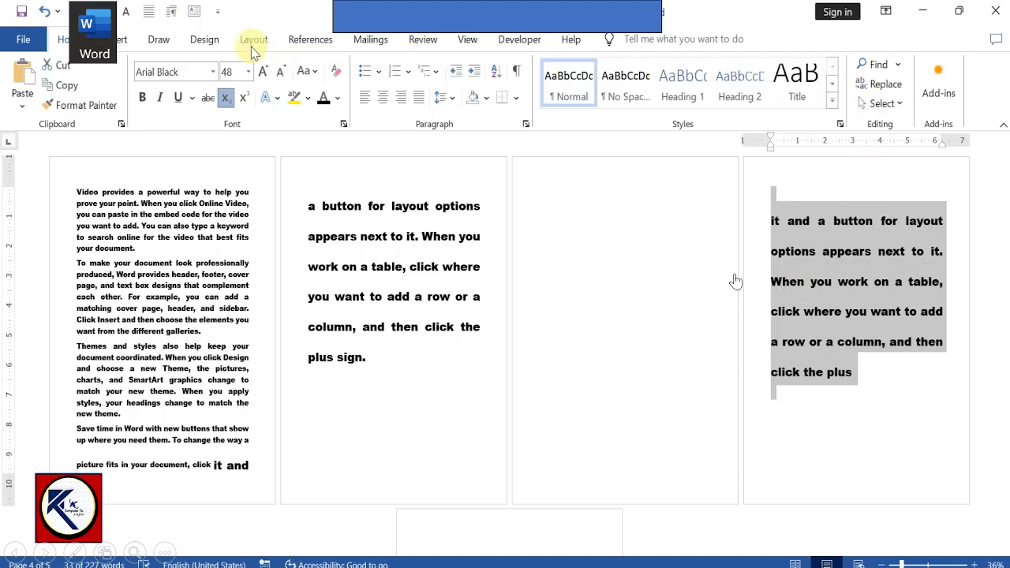
click(203, 41)
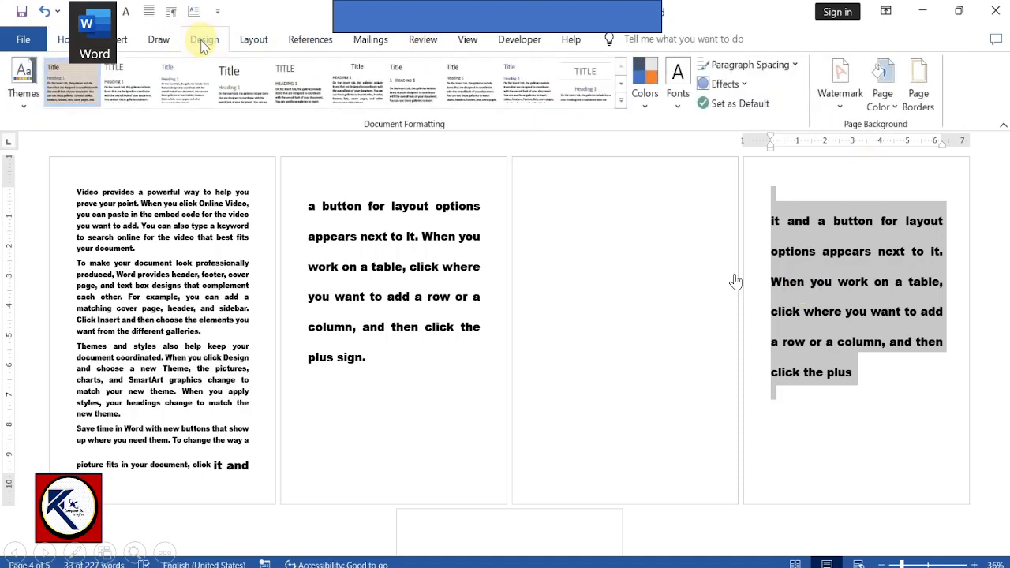
click(898, 113)
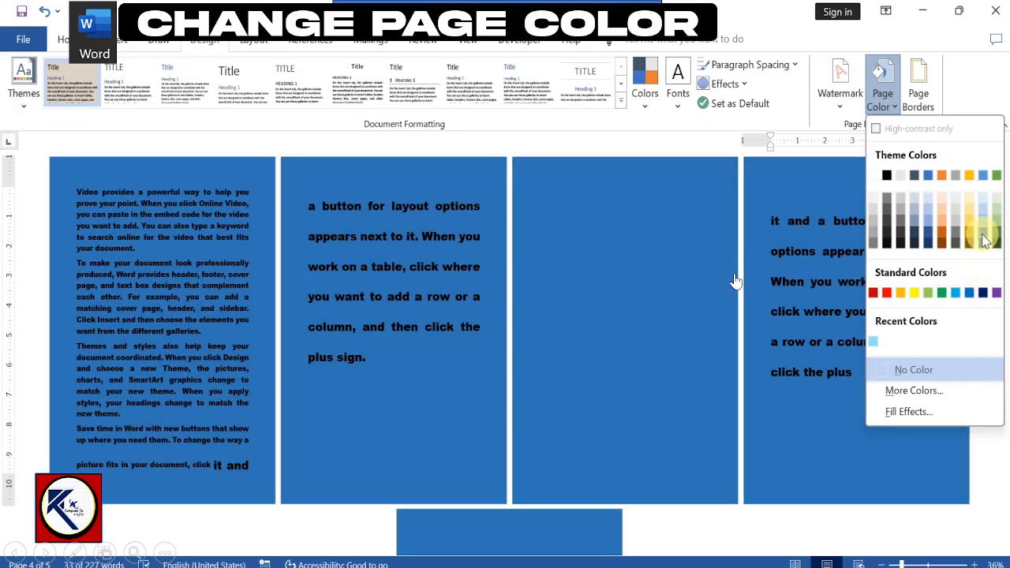
click(983, 236)
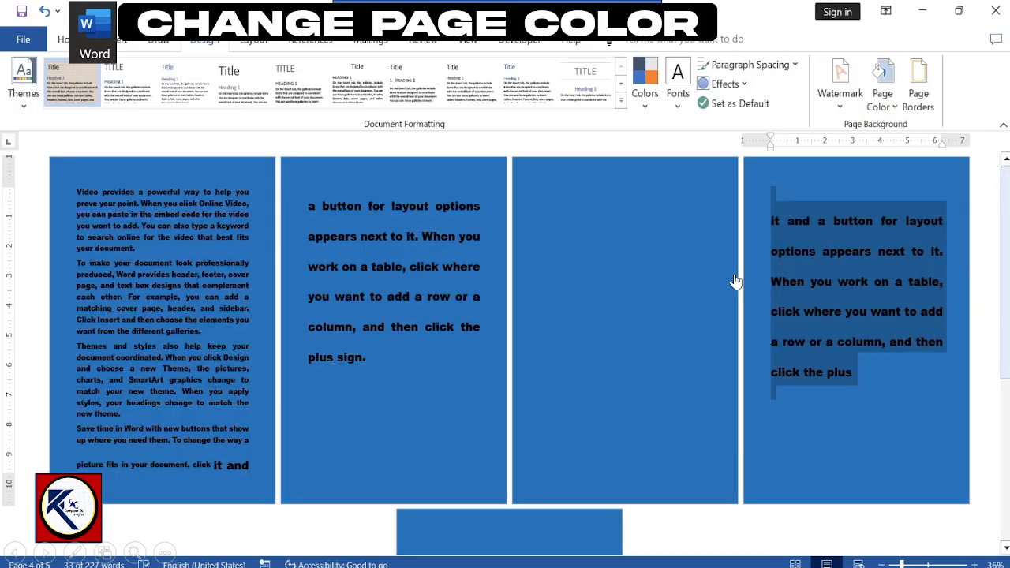
drag(1006, 194, 1007, 223)
click(920, 292)
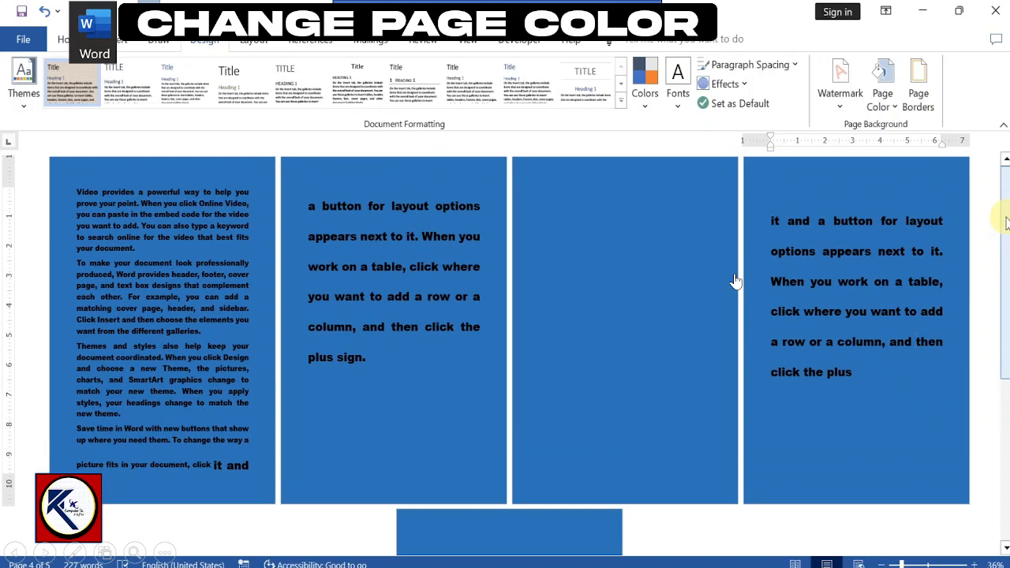
Step: Change the page color to a custom bright green picked from the full color spectrum
click(887, 99)
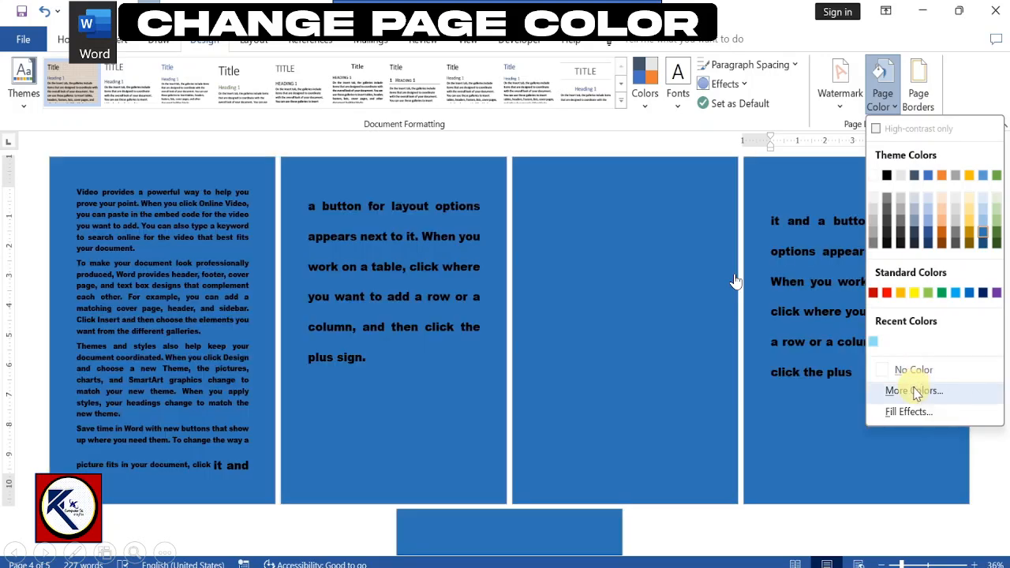
click(916, 392)
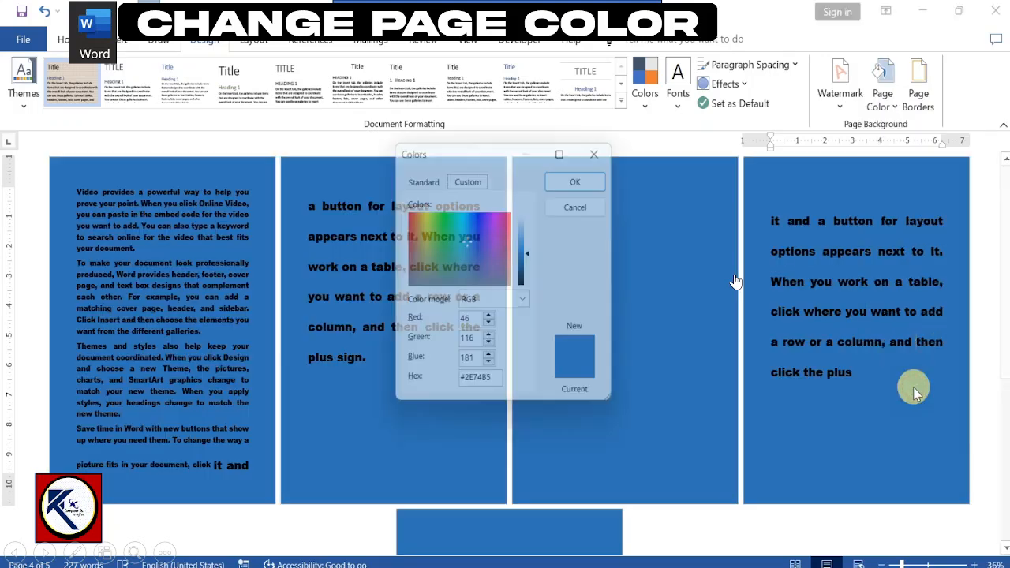
drag(472, 239, 446, 221)
click(563, 180)
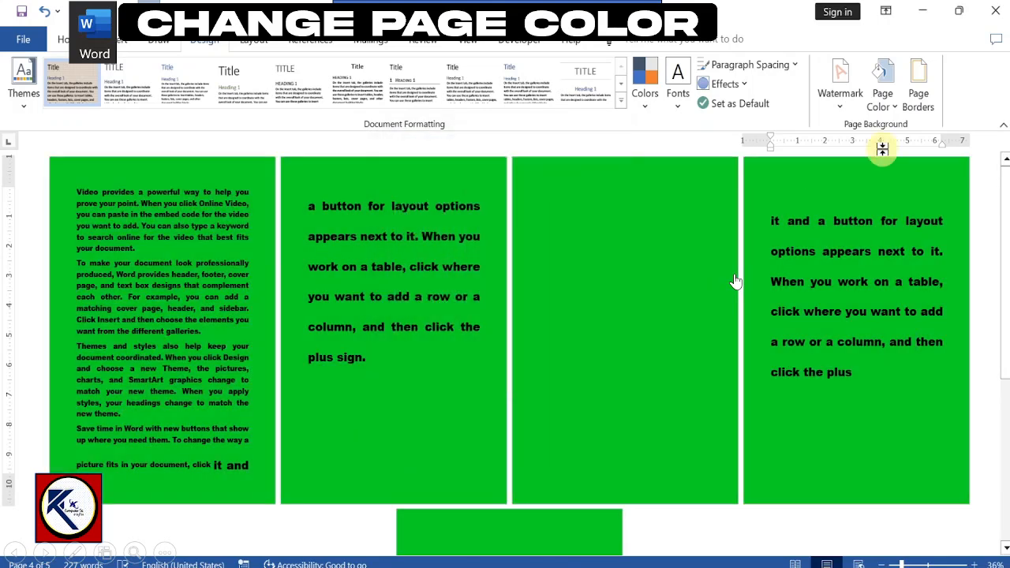
Step: Set up a two-color gradient from green to white as the page background fill effect
click(884, 101)
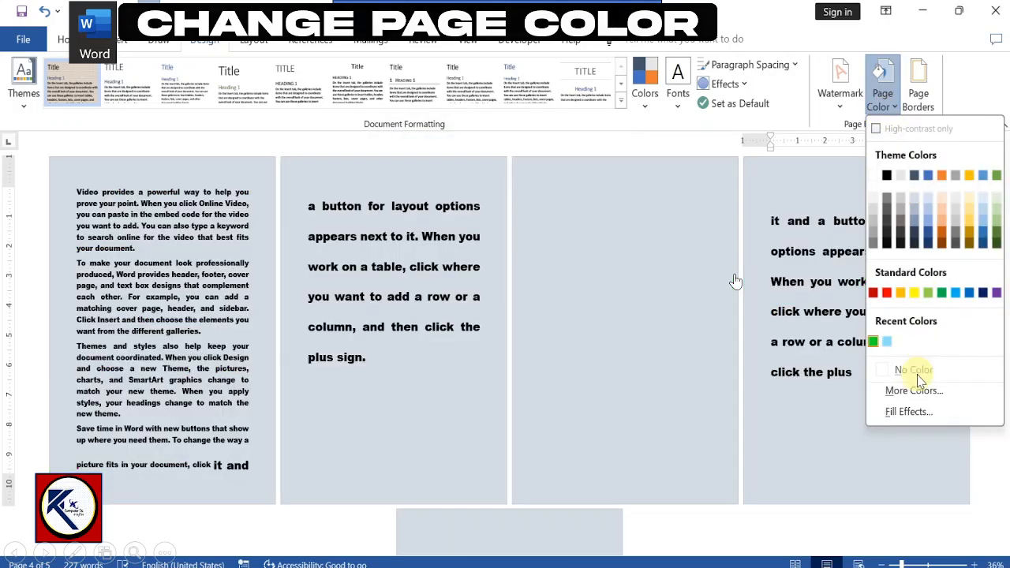
click(908, 410)
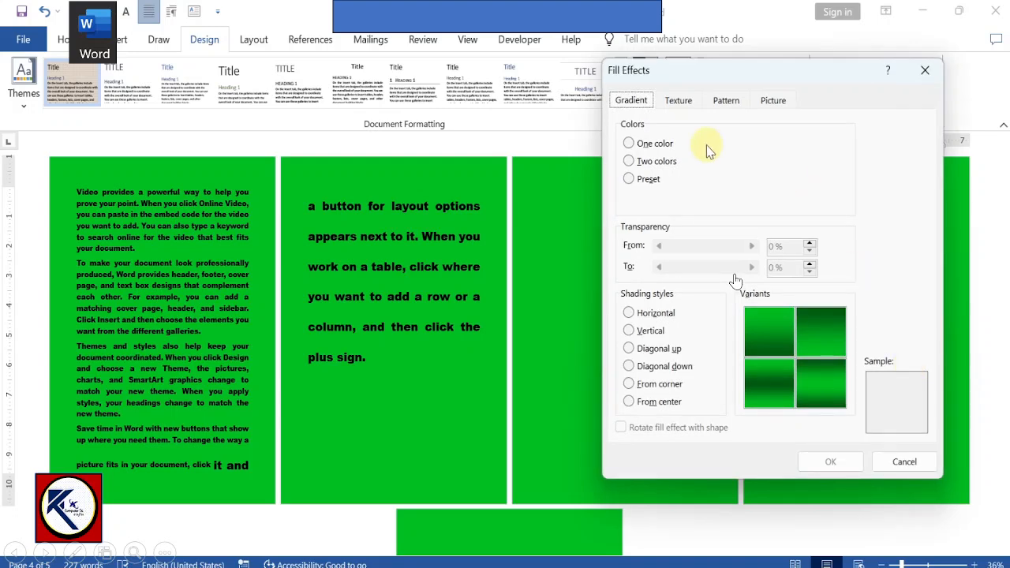
click(652, 144)
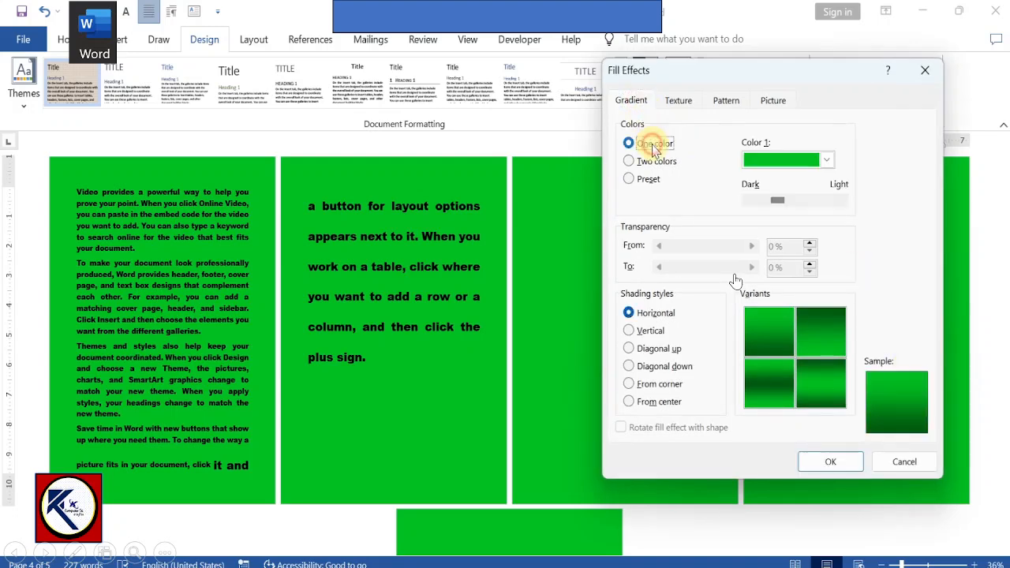
click(652, 161)
click(647, 179)
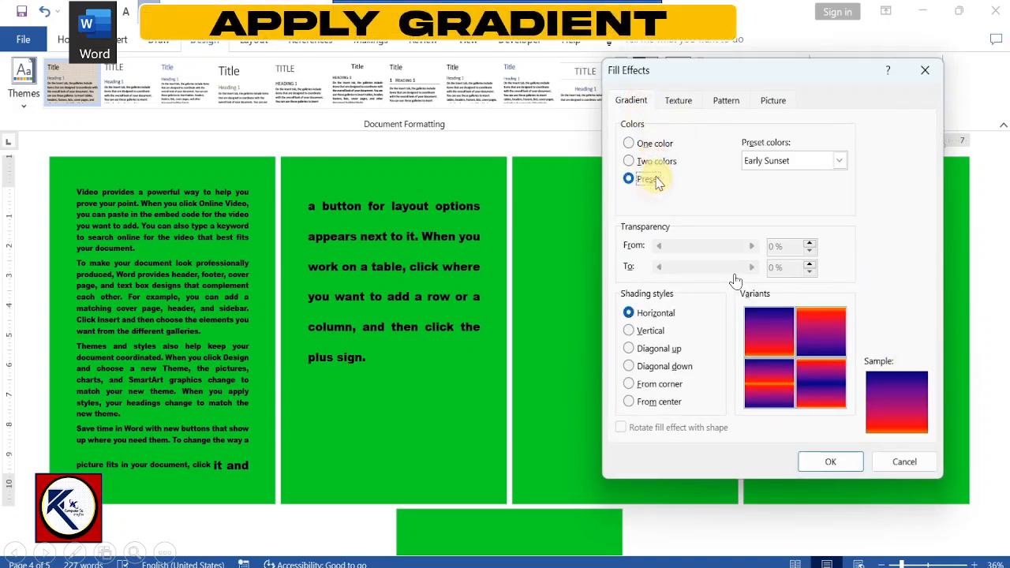
click(658, 162)
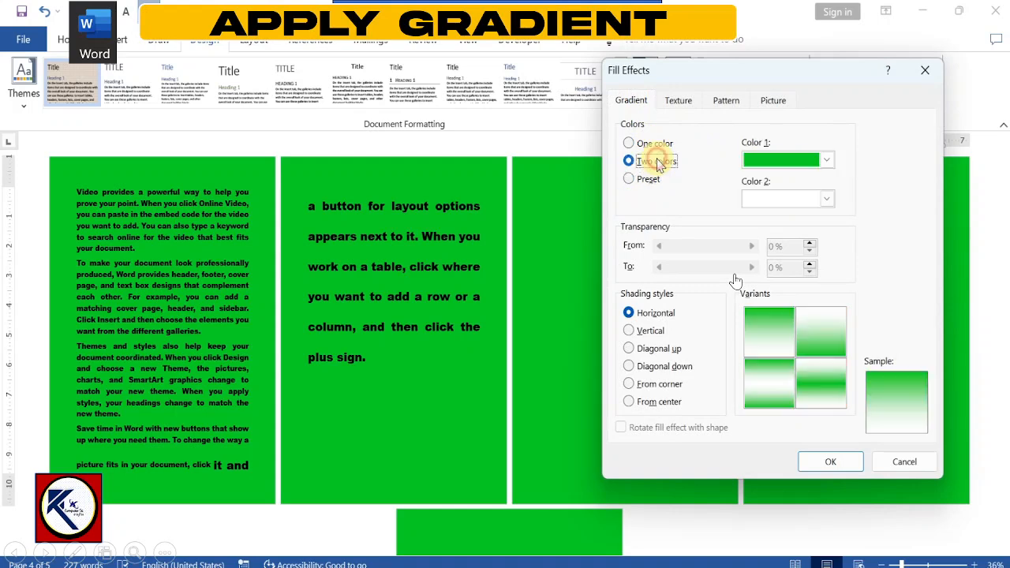
click(827, 200)
click(828, 201)
click(826, 160)
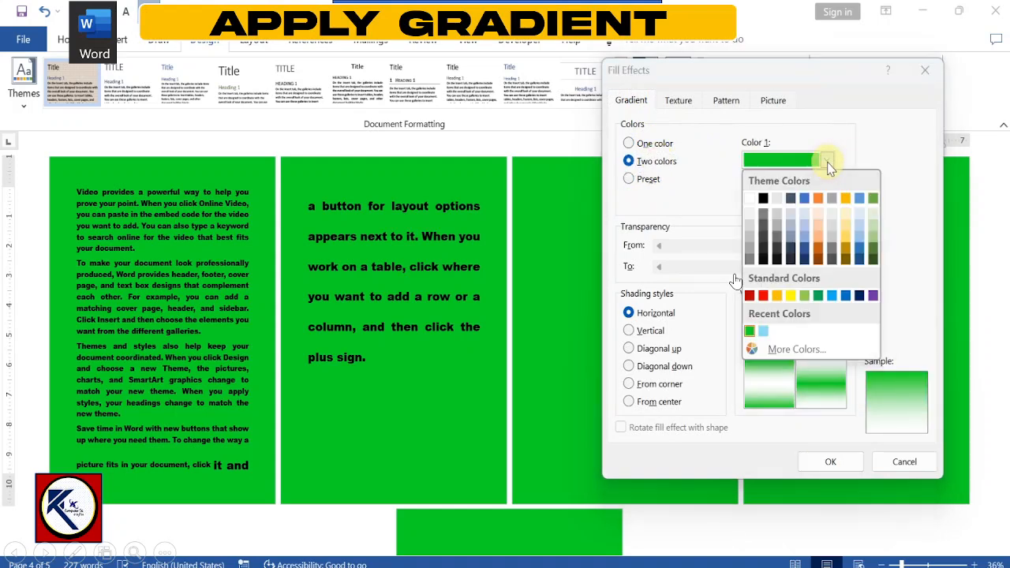
click(827, 160)
Step: Set the gradient's shading style to From corner and apply it to the pages
click(652, 331)
click(655, 349)
click(684, 387)
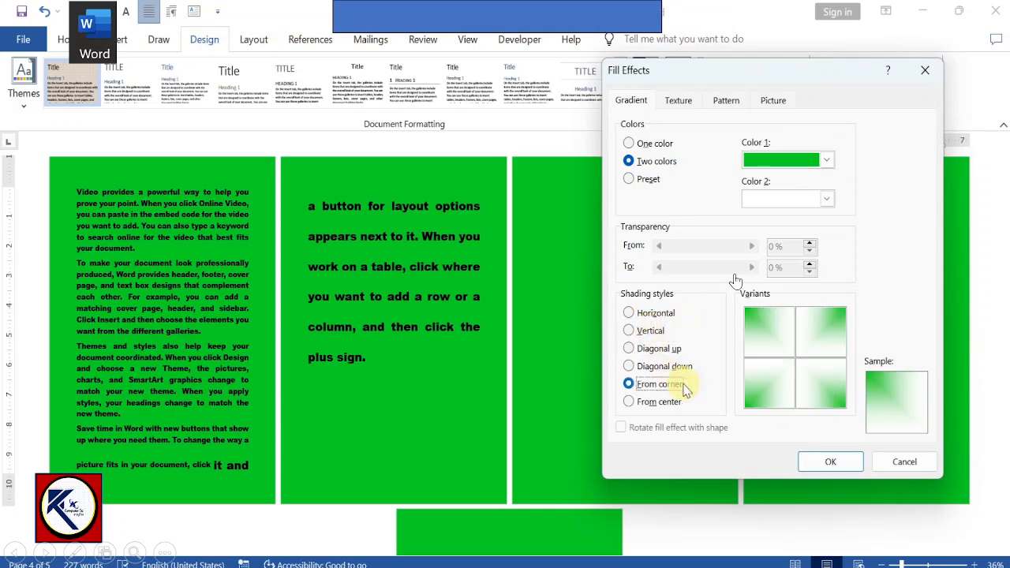
click(835, 463)
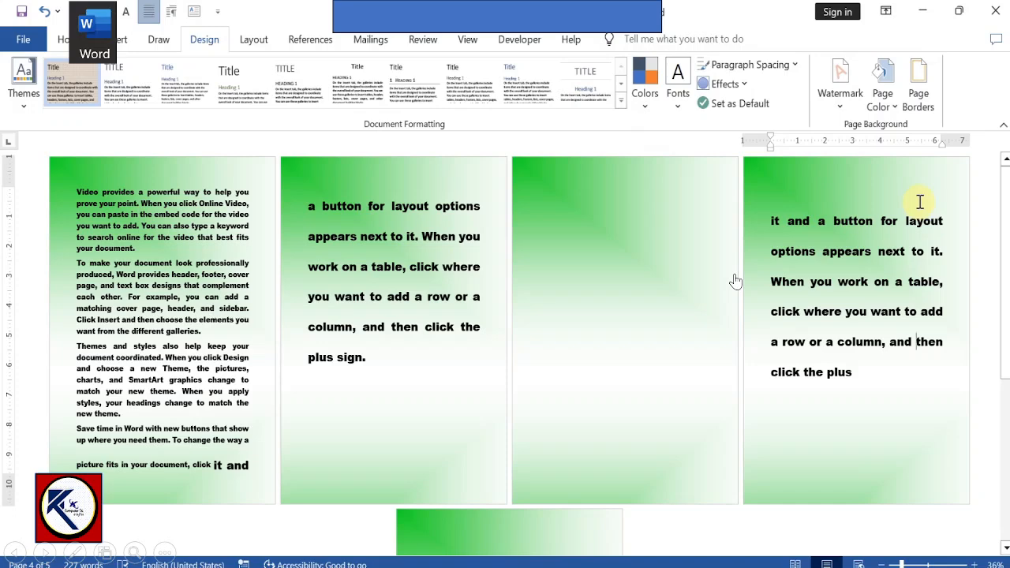
Step: Fill the page background with the Parchment texture
click(888, 111)
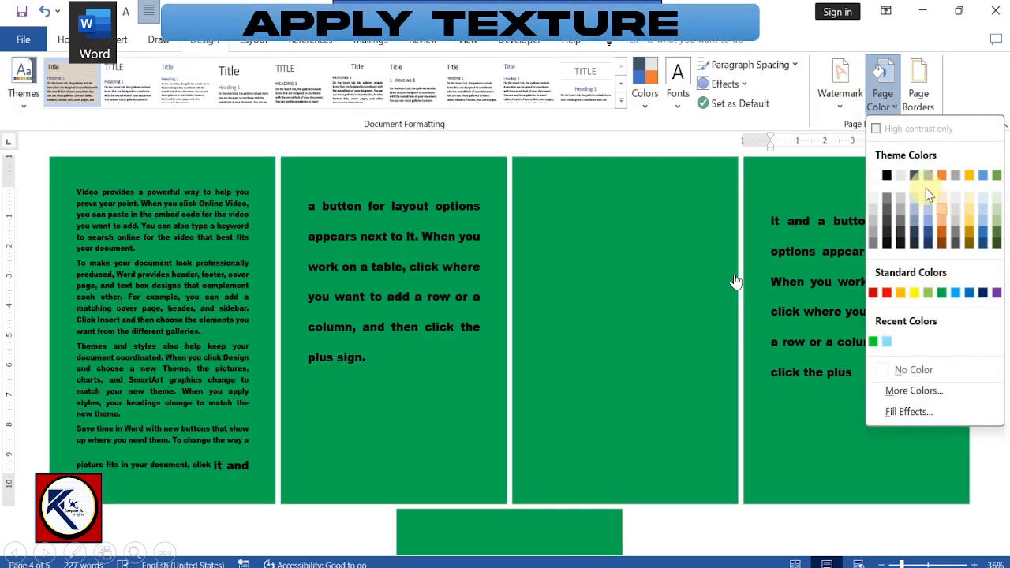
click(911, 411)
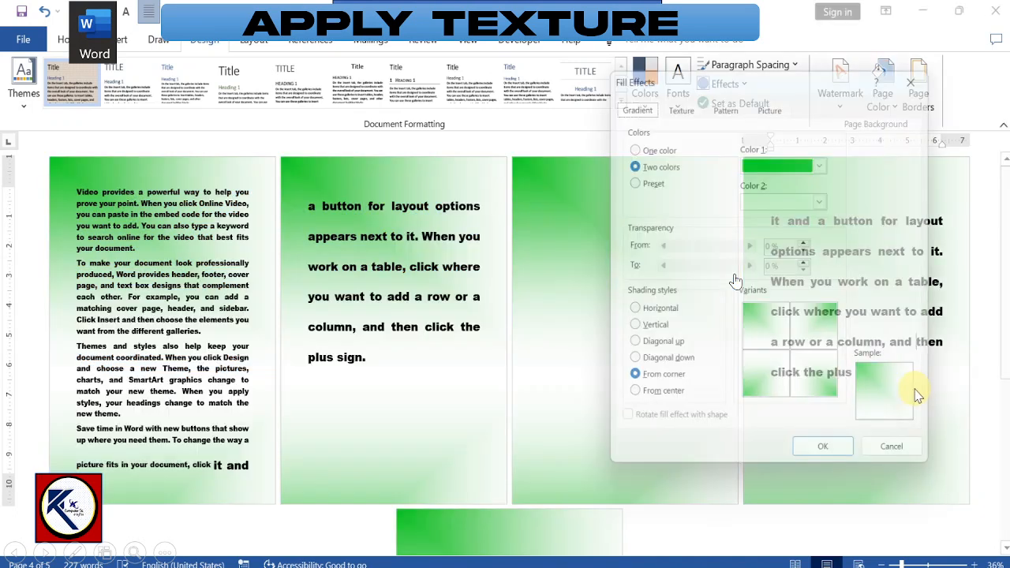
click(677, 102)
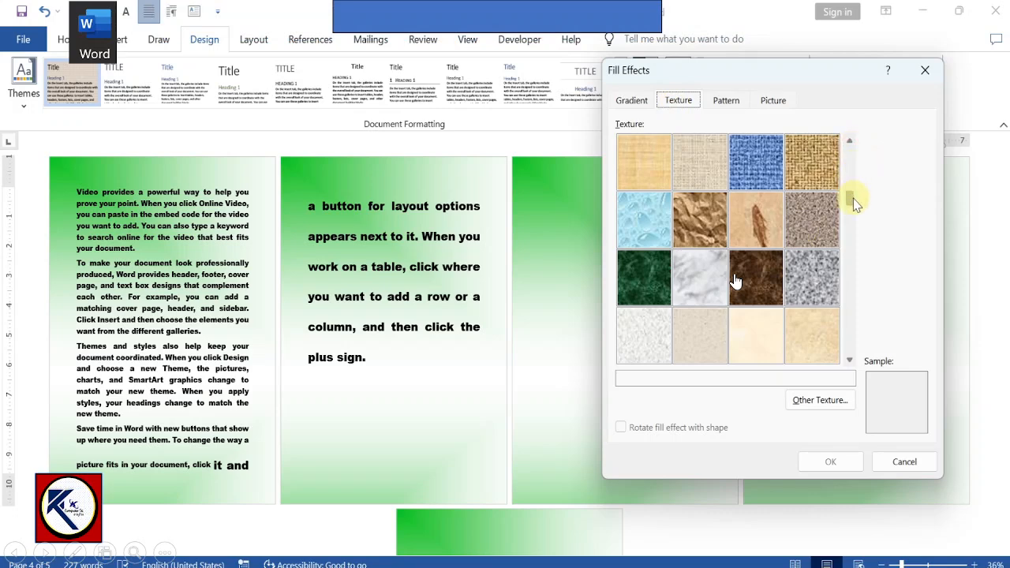
drag(850, 236, 839, 323)
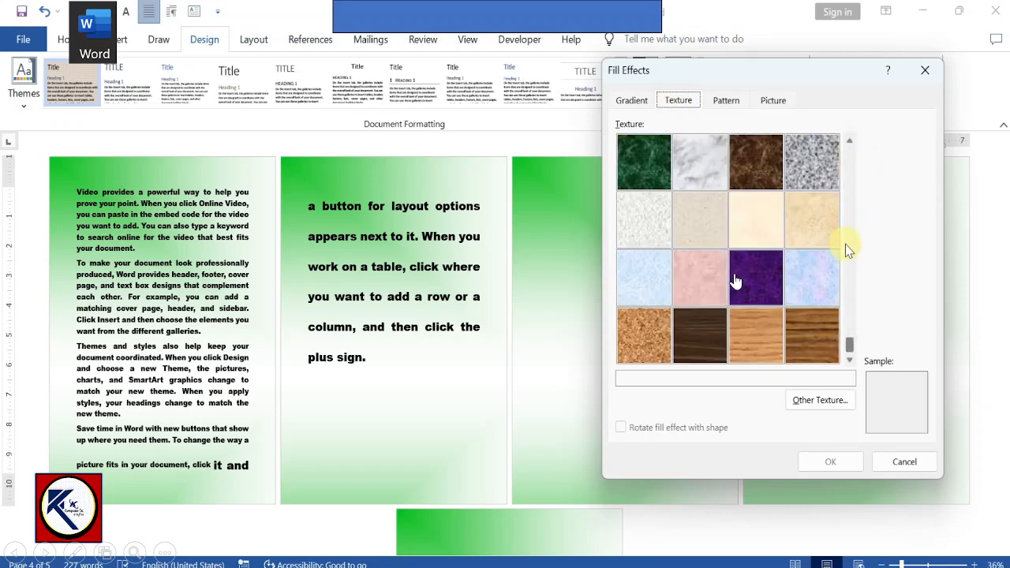
click(752, 225)
click(827, 459)
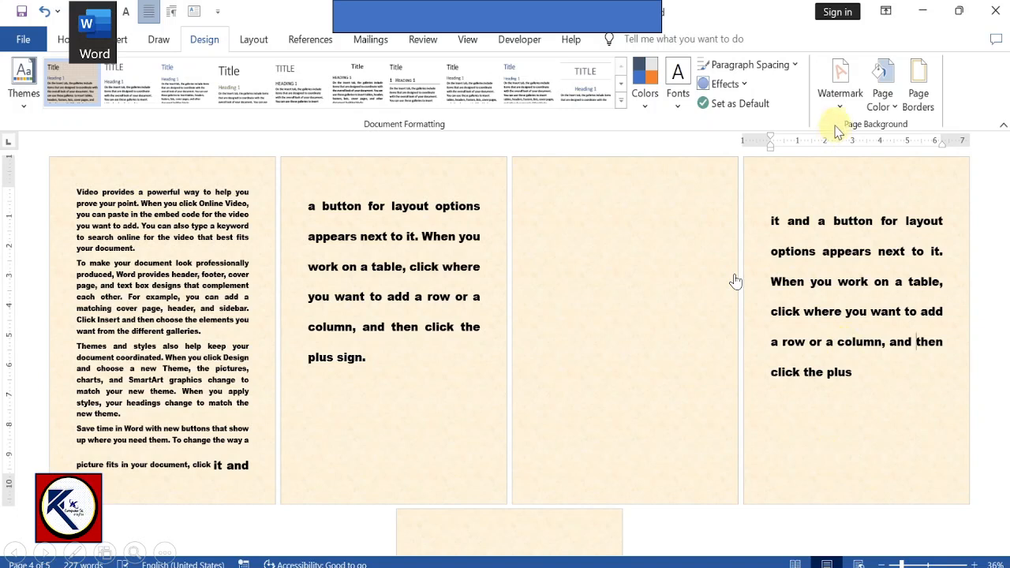
click(889, 95)
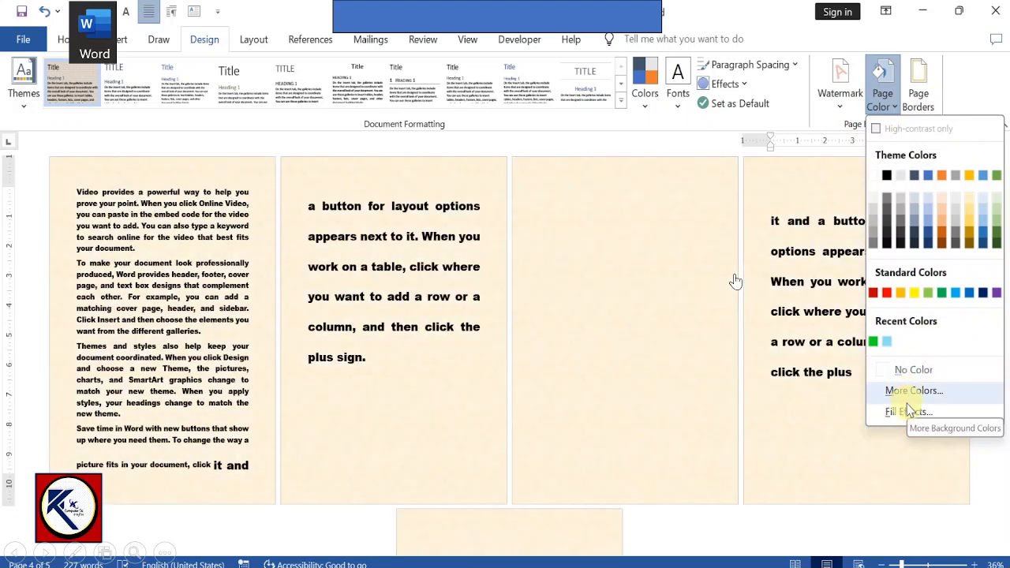
click(907, 399)
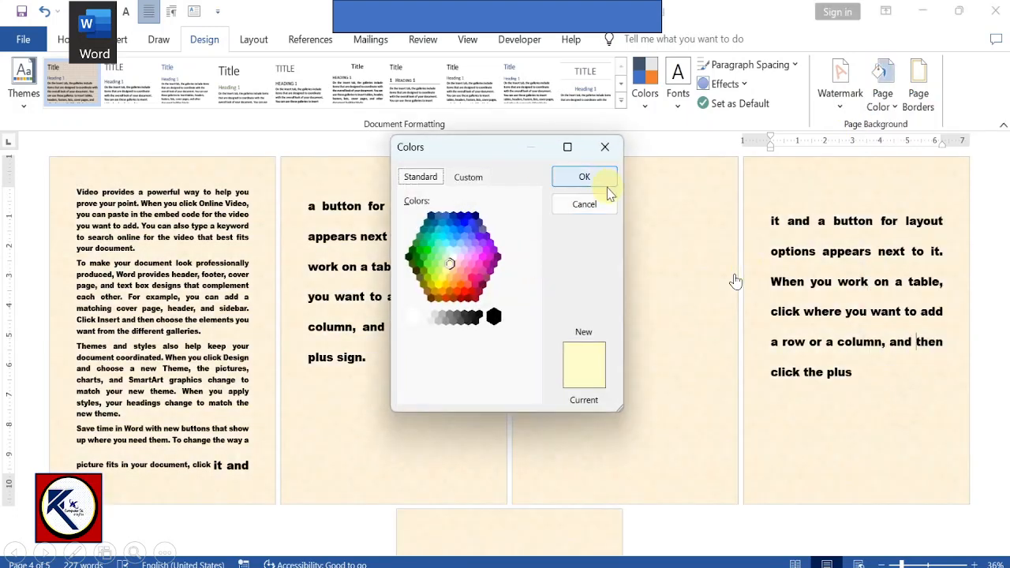
click(584, 204)
Step: Fill the page background with the Brown marble texture
click(882, 98)
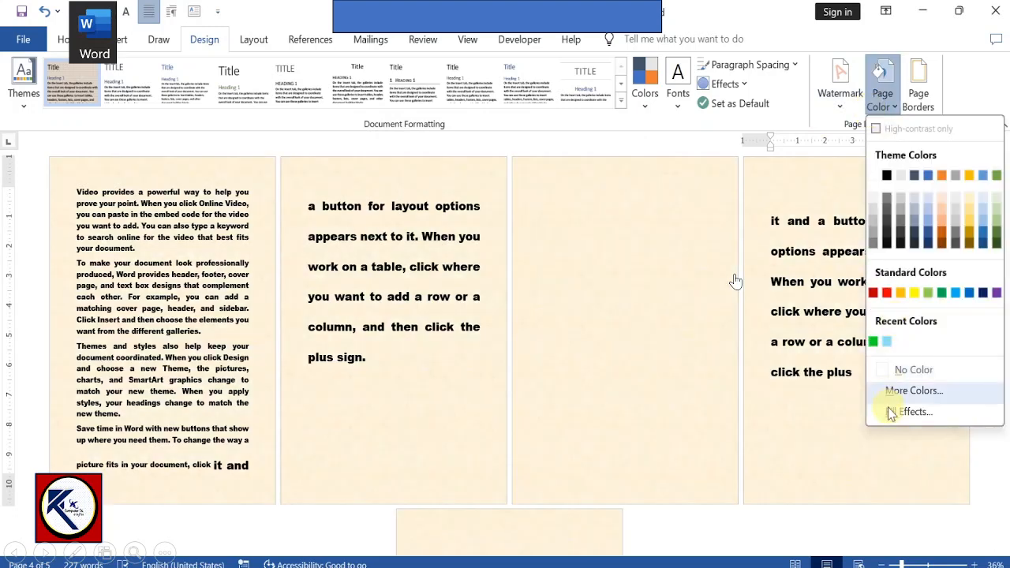
click(892, 411)
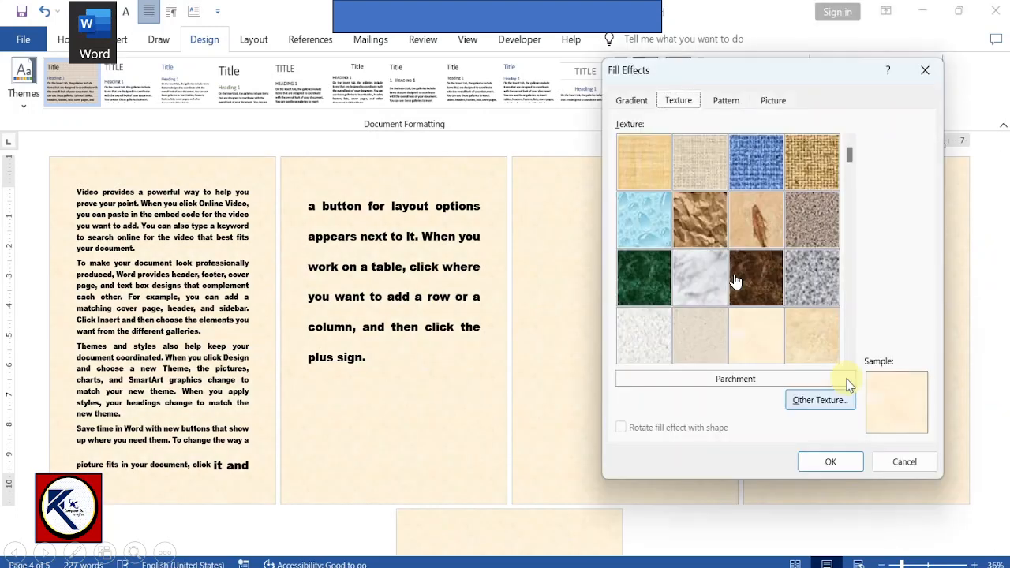
click(750, 276)
click(831, 462)
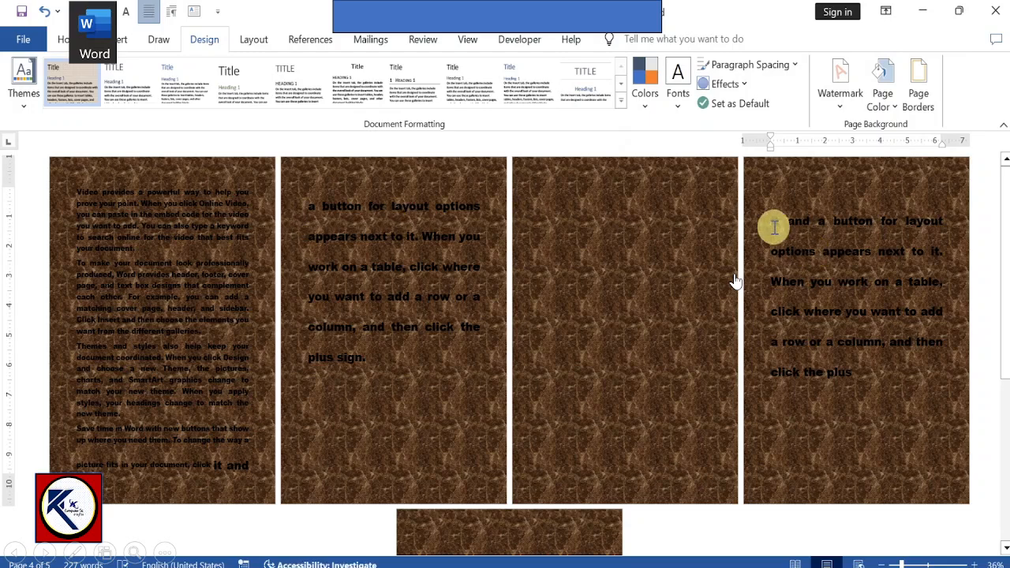
Step: Set the font color of the whole paragraph on the fourth page to white
drag(775, 225, 868, 390)
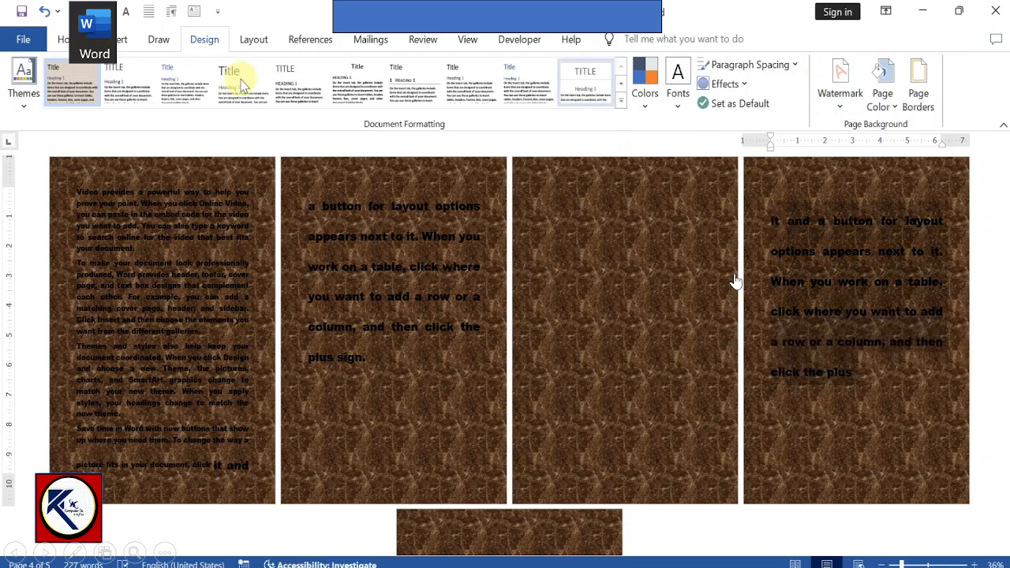
click(71, 39)
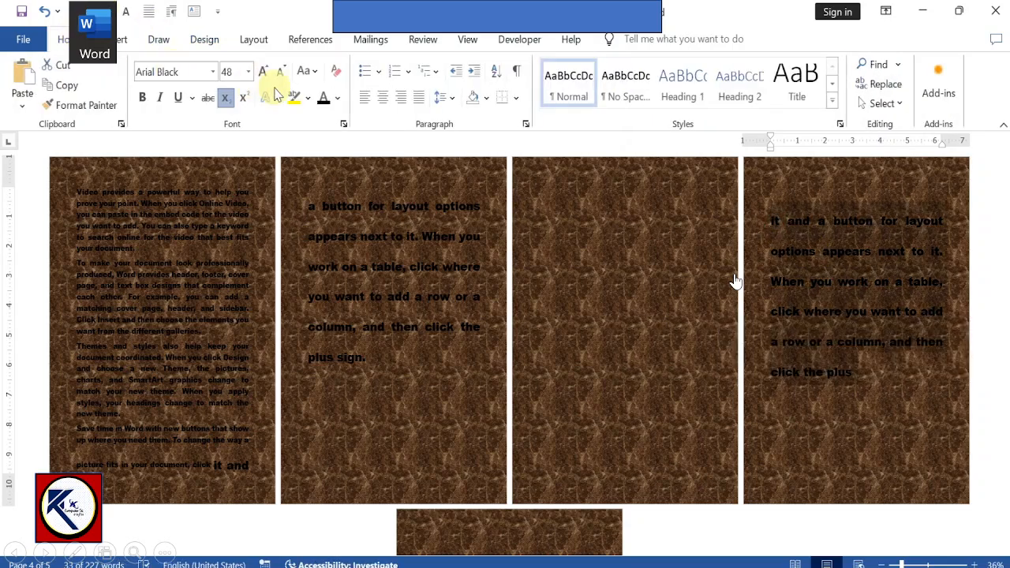
click(339, 103)
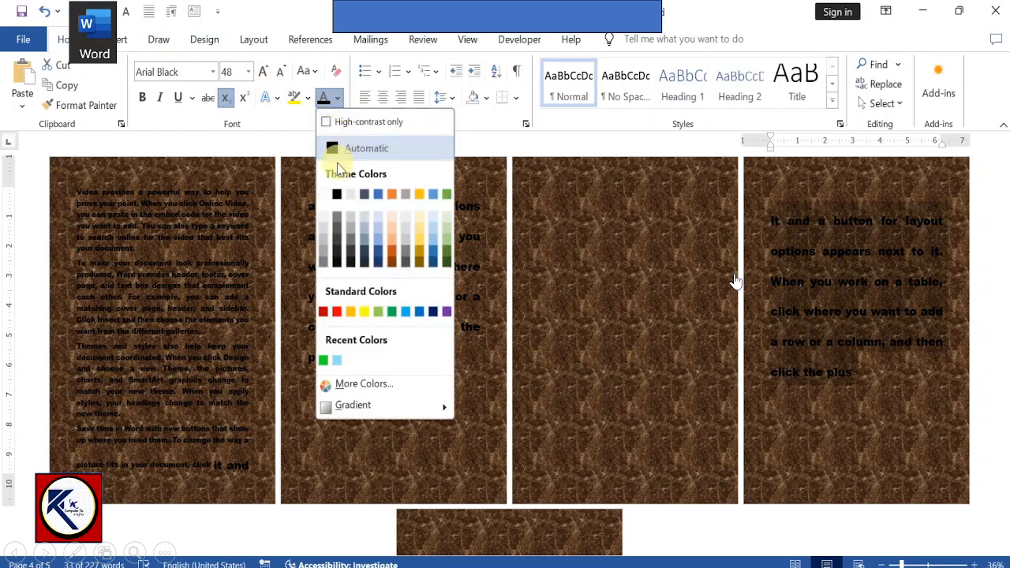
click(324, 195)
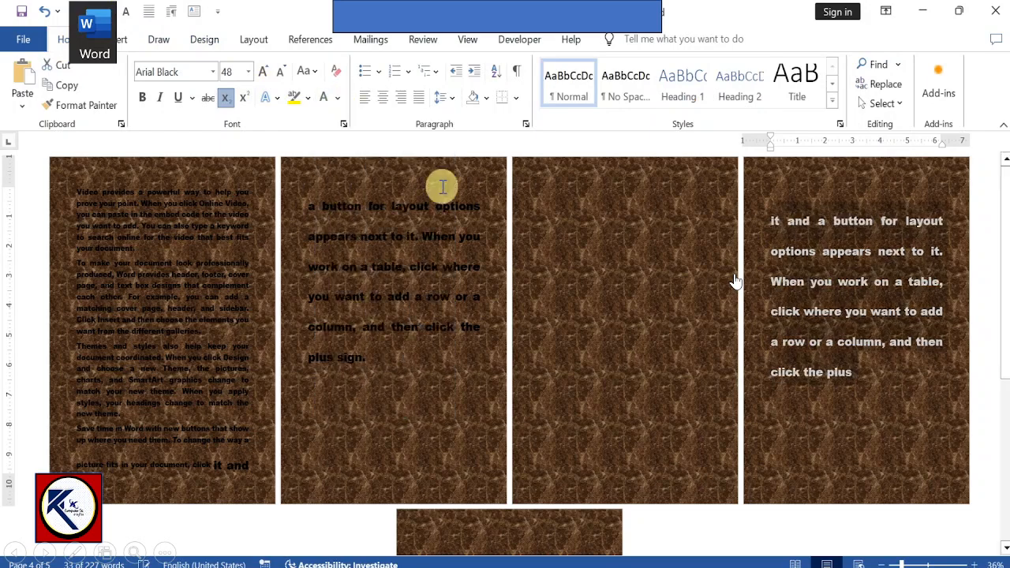
click(488, 231)
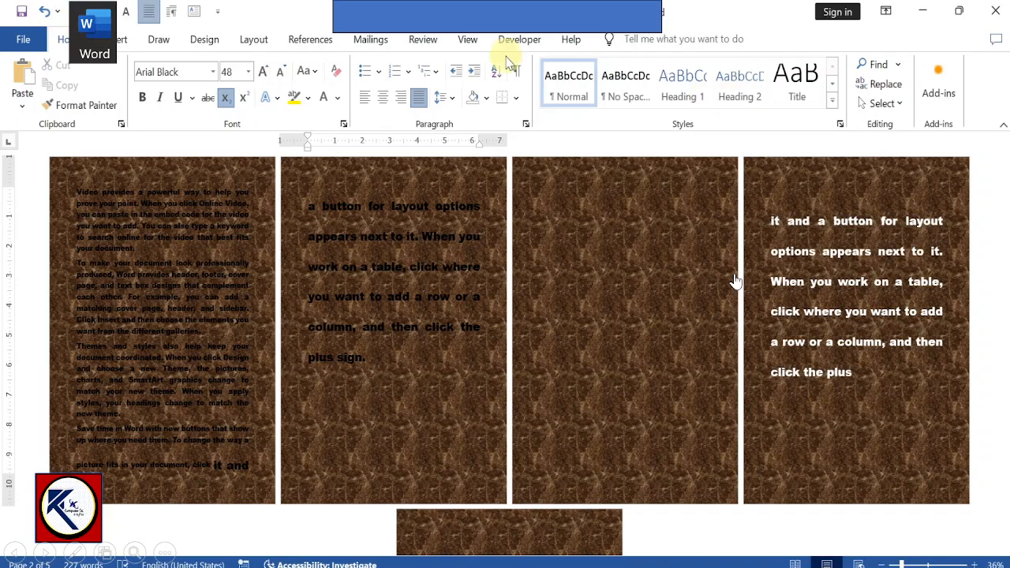
Step: Fill the page background with the Outlined diamond grid pattern, keeping its current foreground and background colors
click(207, 40)
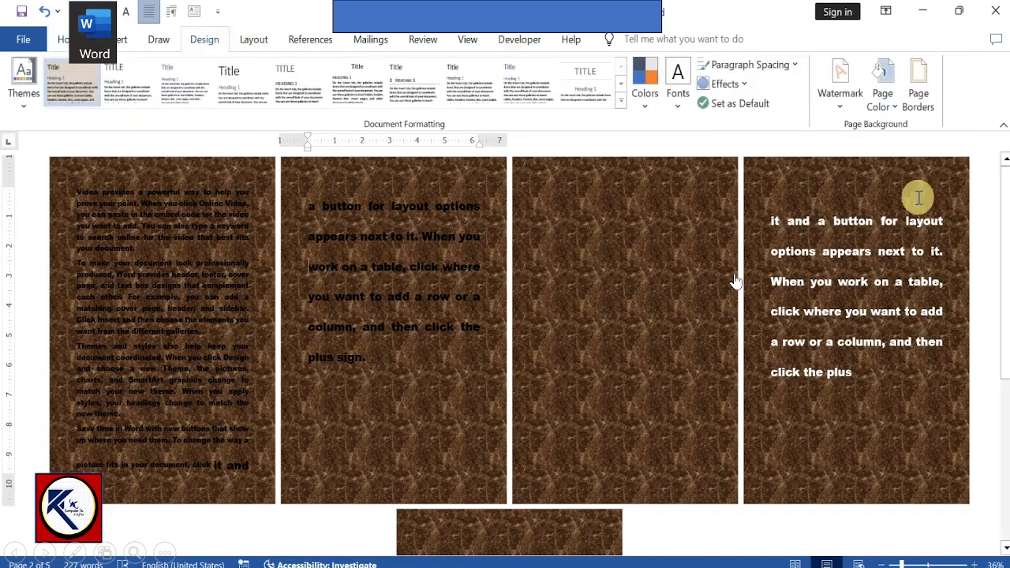
click(885, 96)
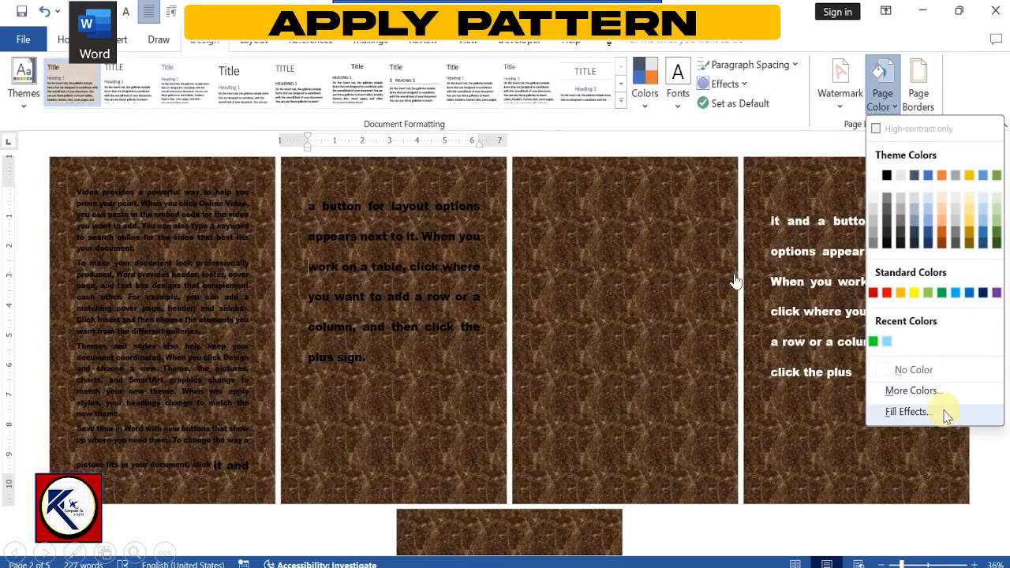
click(908, 412)
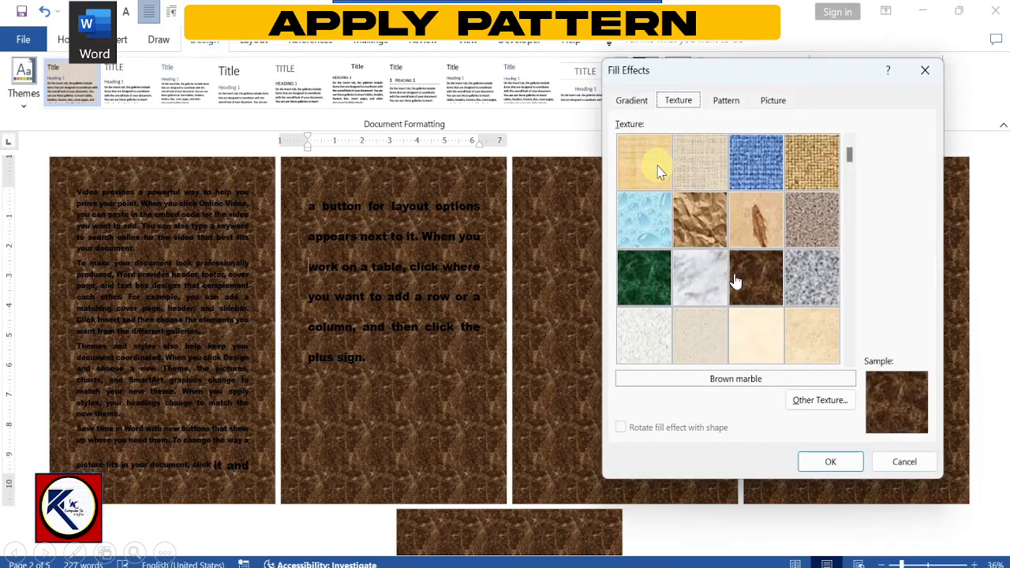
click(726, 102)
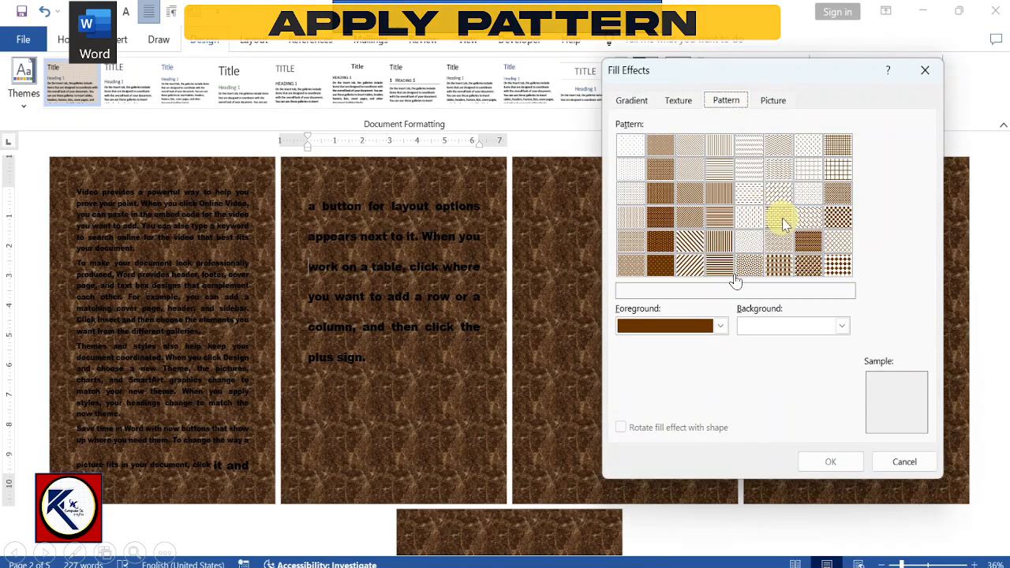
click(838, 243)
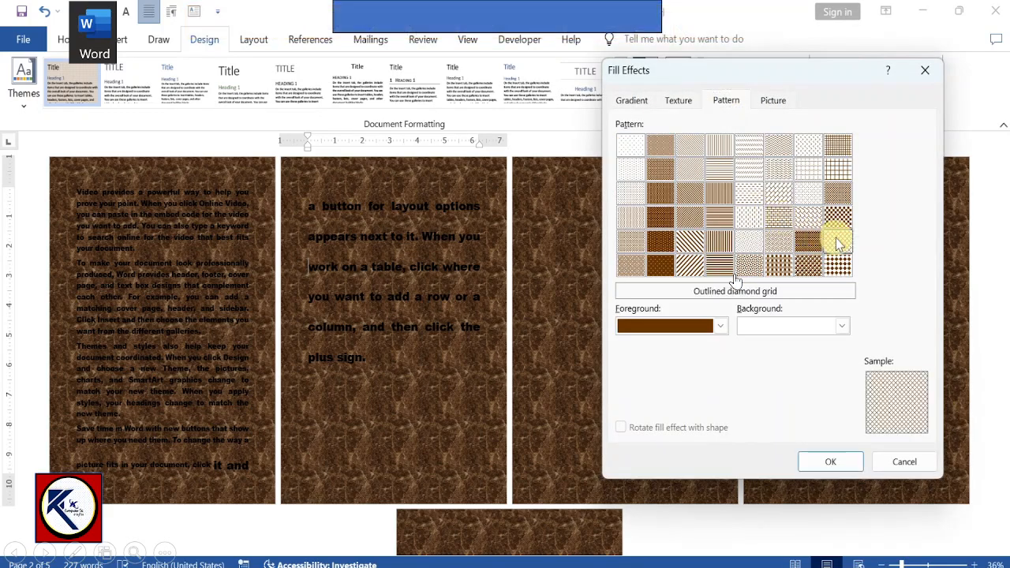
click(713, 327)
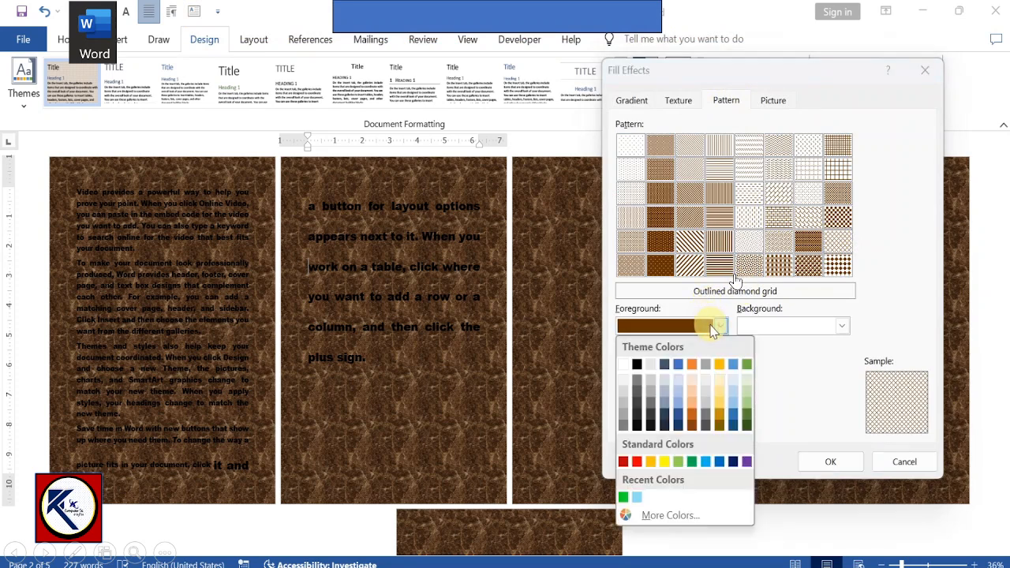
click(713, 328)
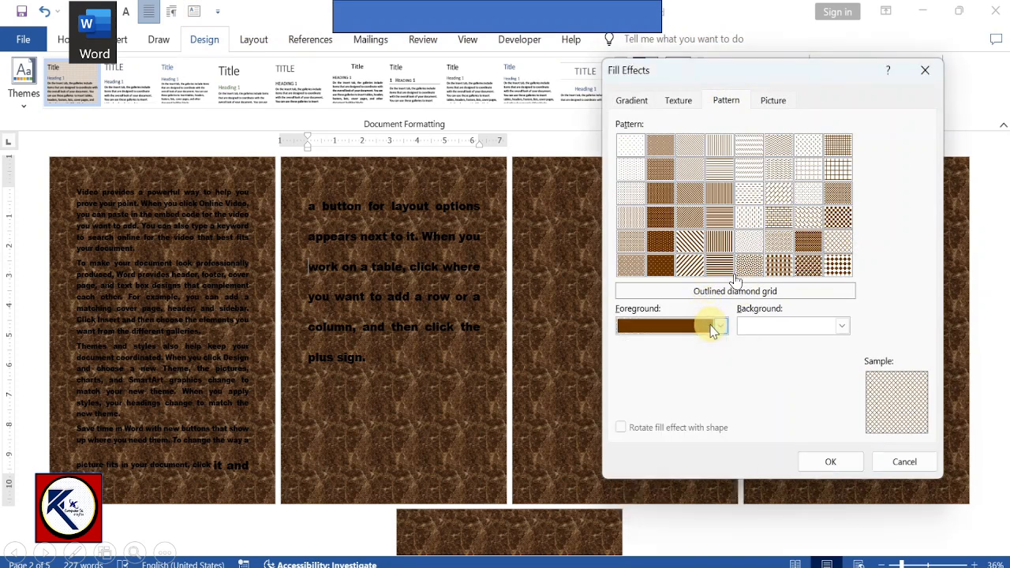
click(841, 327)
click(842, 327)
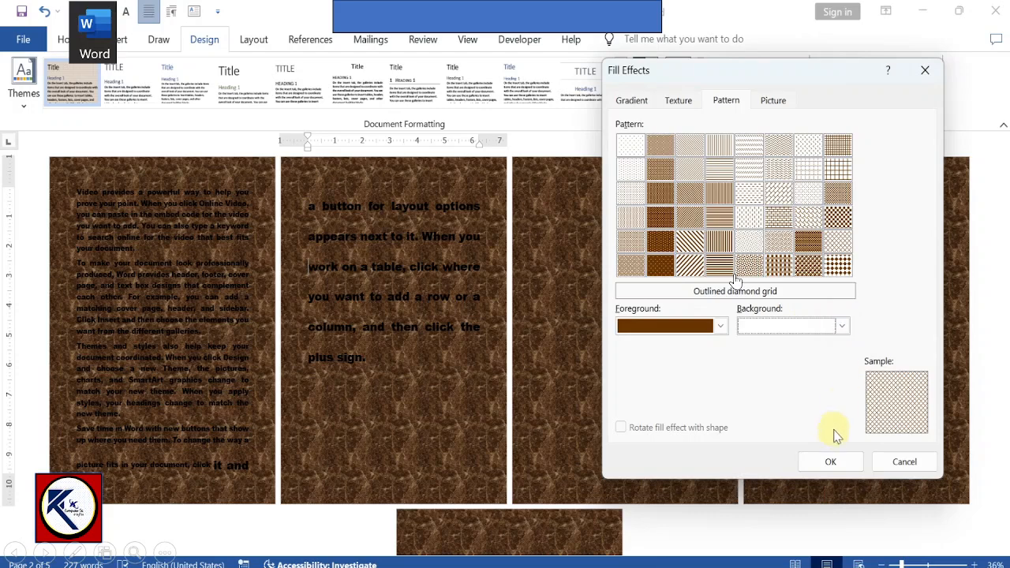
click(834, 459)
Step: Set the font color of the whole paragraph on the fourth page to black
click(767, 451)
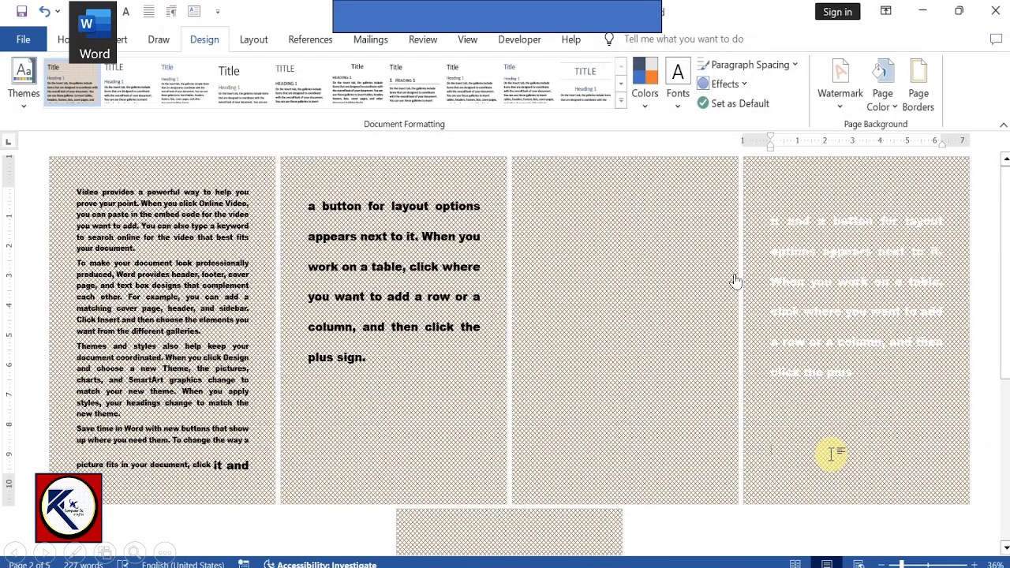
drag(770, 222, 855, 370)
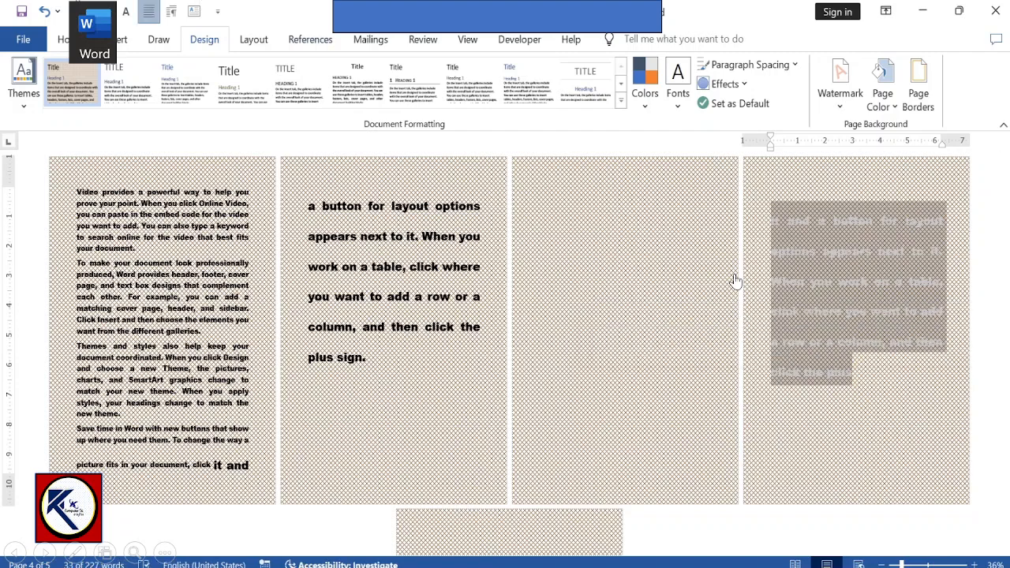
click(63, 40)
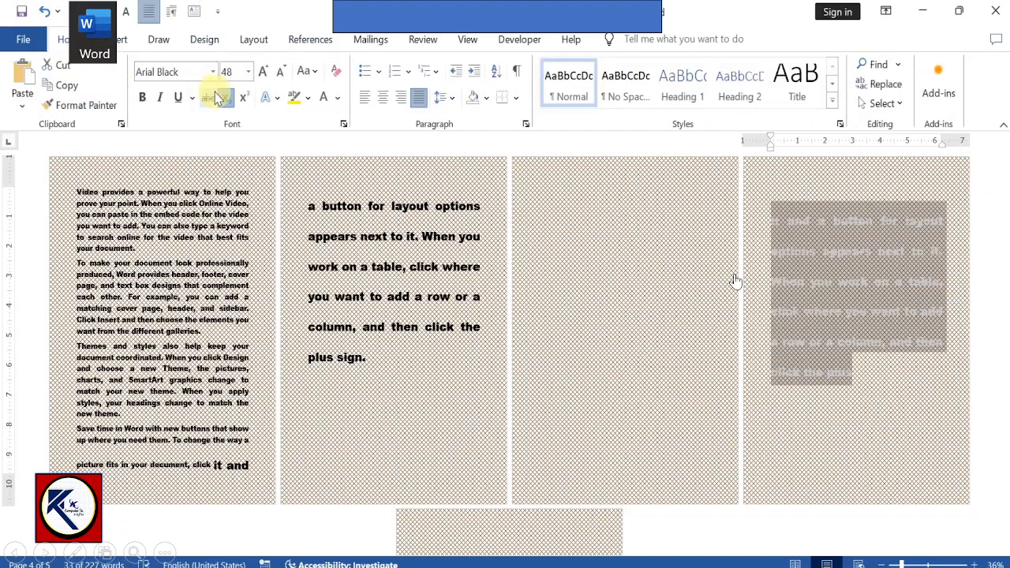
click(338, 101)
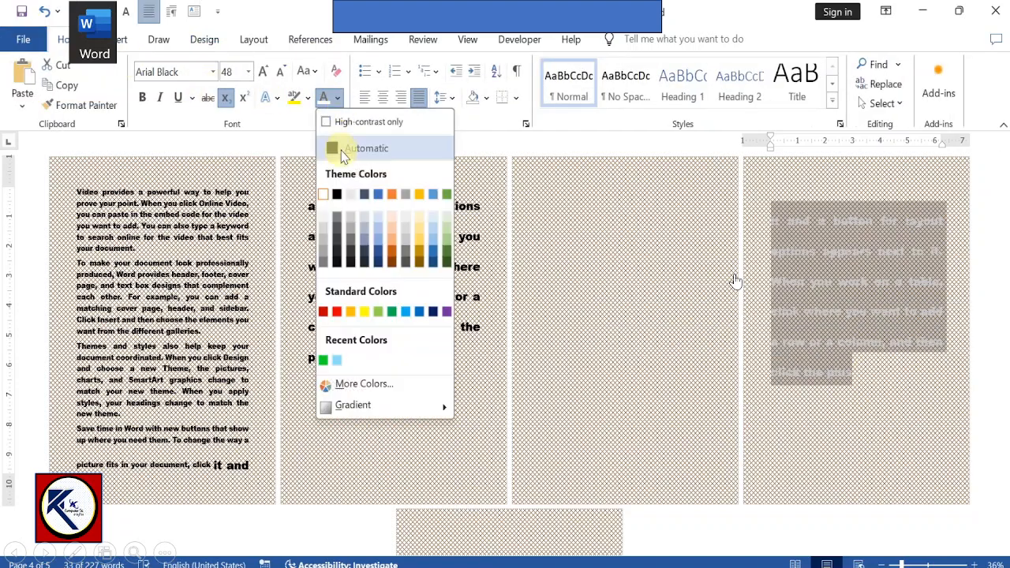
click(335, 195)
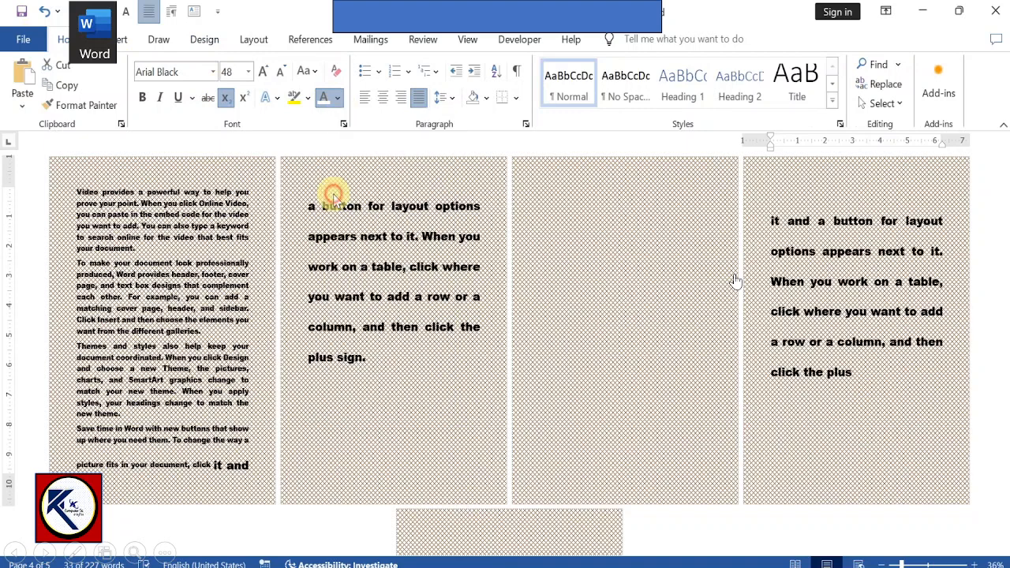
Step: Fill the page background with the picture pexels-pixabay-459335.jpg from the Desktop folder
click(566, 271)
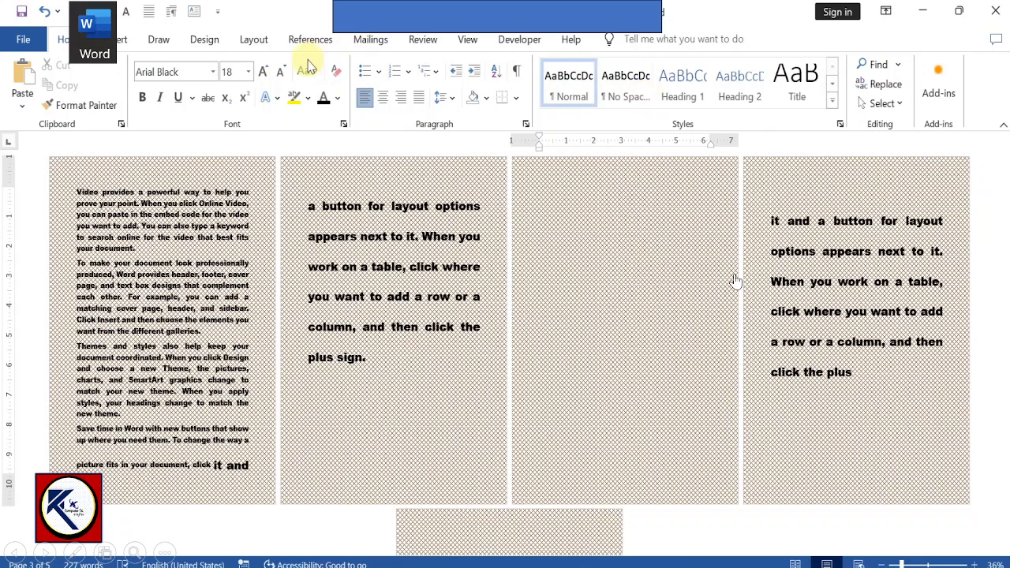
click(206, 42)
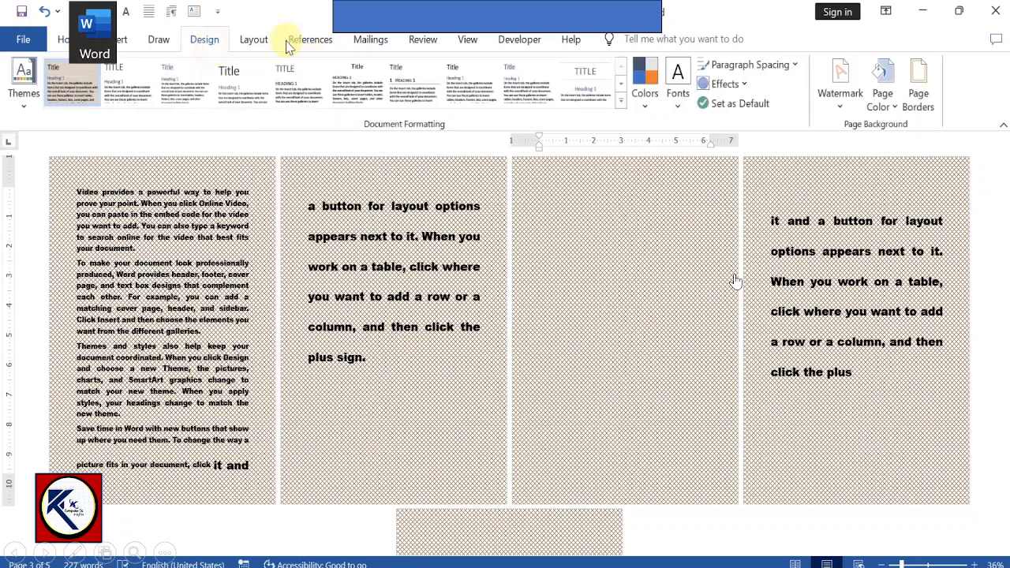
click(890, 109)
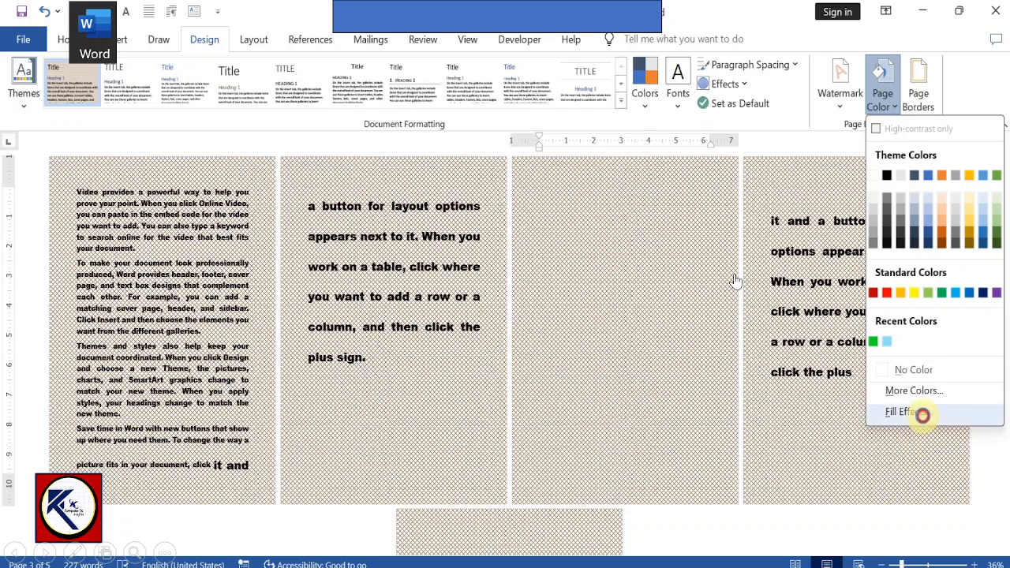
click(922, 414)
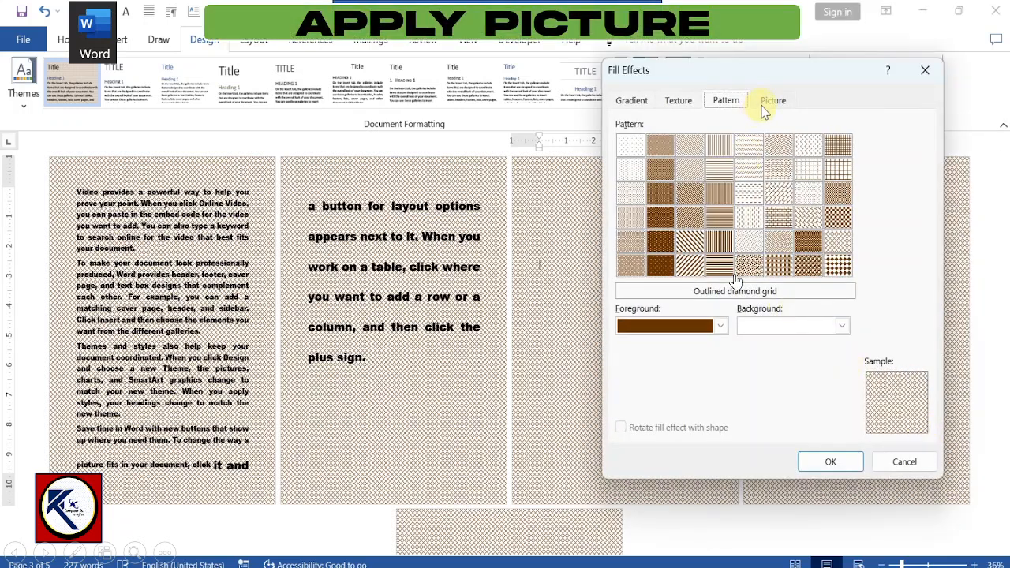
click(772, 103)
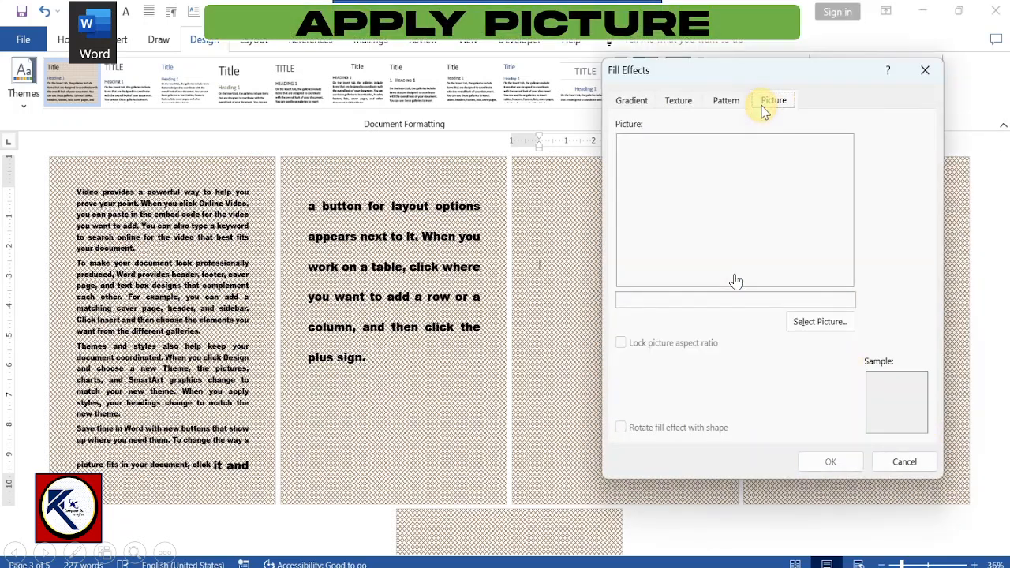
click(805, 322)
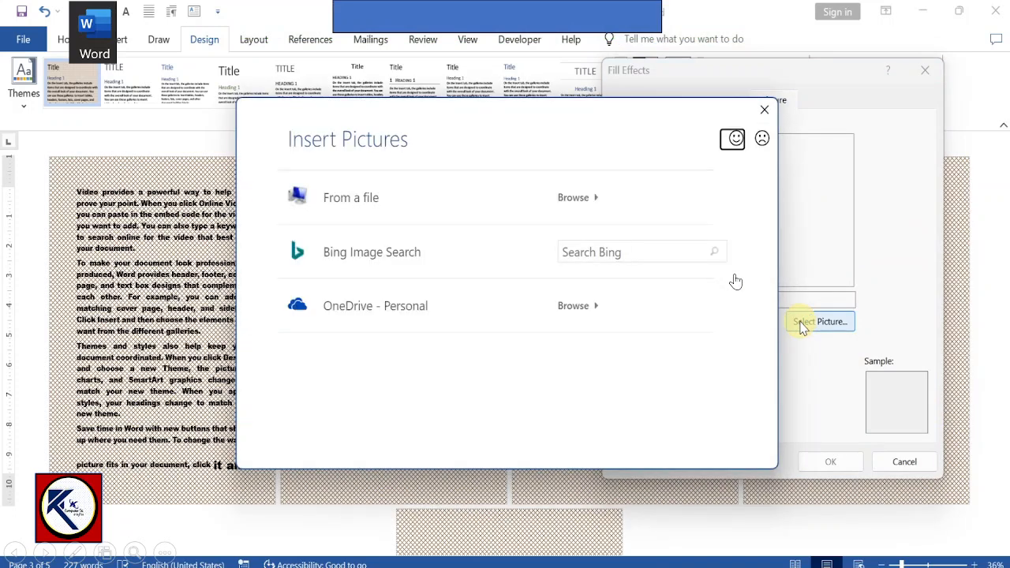
click(347, 198)
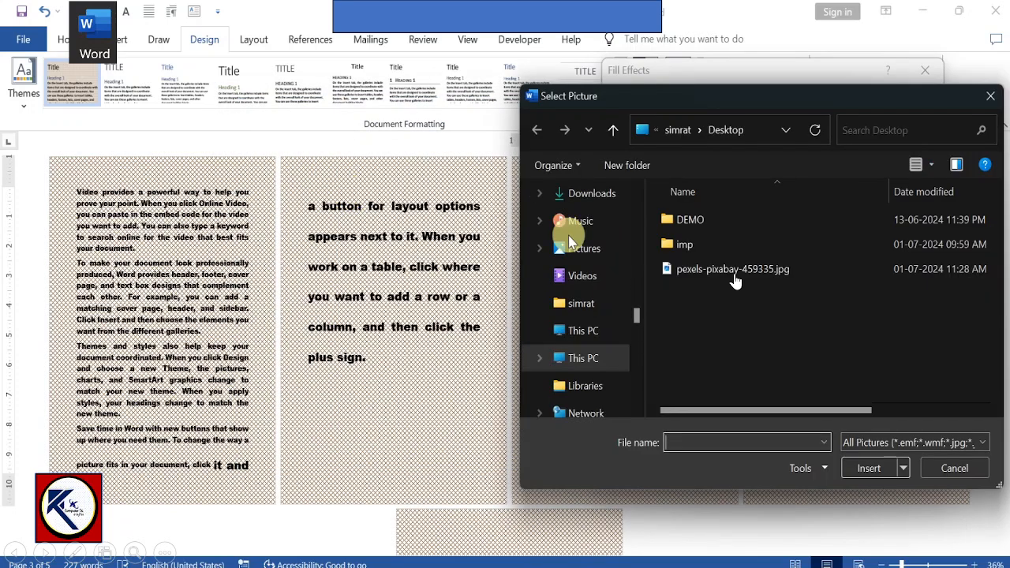
click(734, 271)
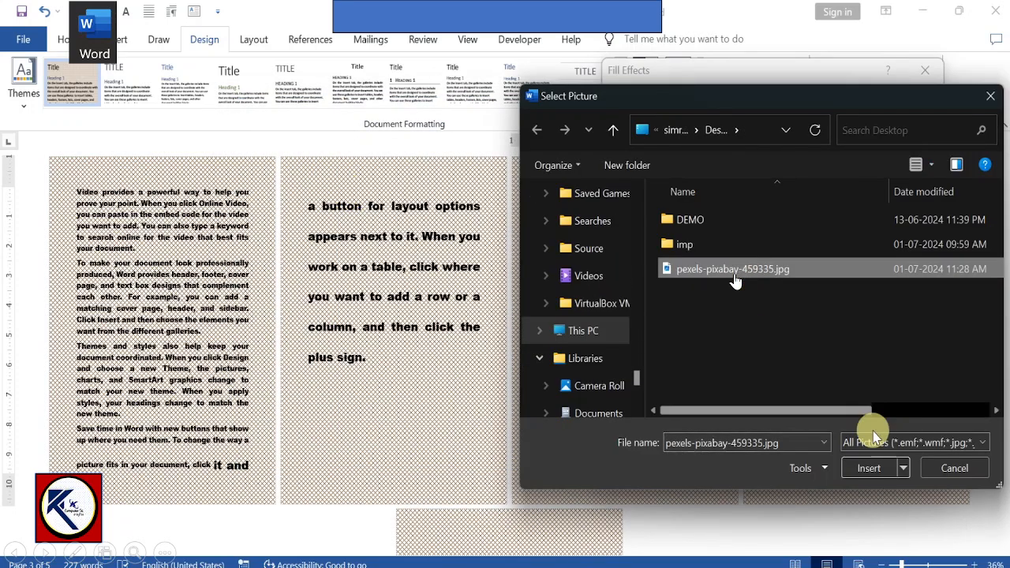
click(872, 468)
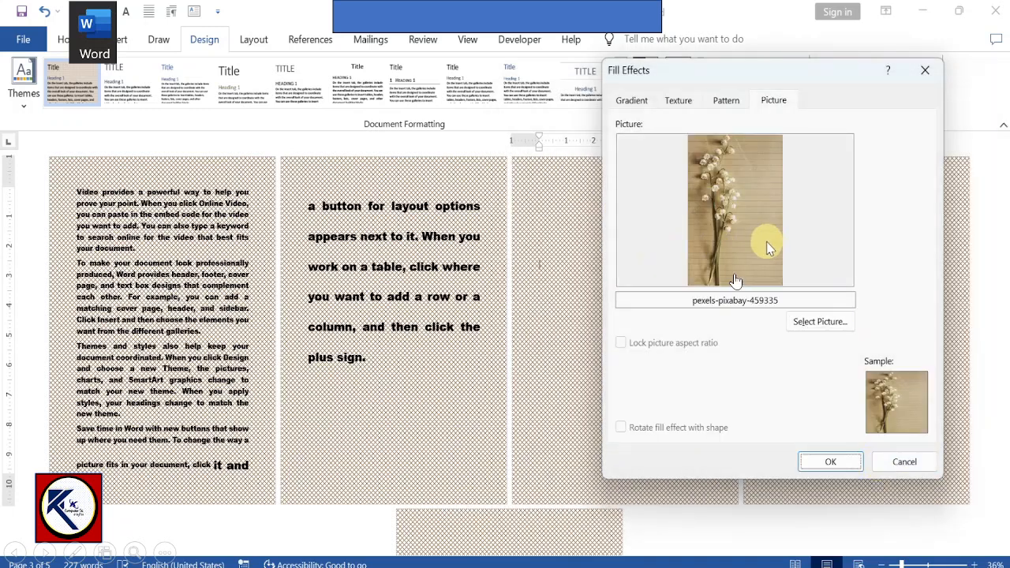
click(825, 461)
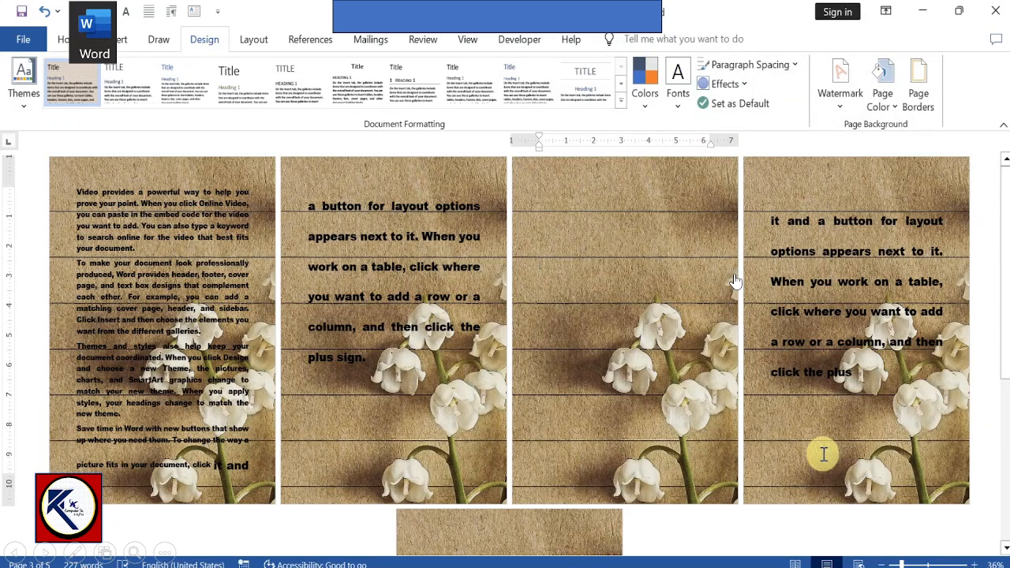
Step: Draw a text box about 3.13" high and 5.54" wide in the upper part of the empty third page
mouse_move(1004, 272)
mouse_down()
mouse_move(1007, 445)
mouse_move(985, 265)
mouse_up()
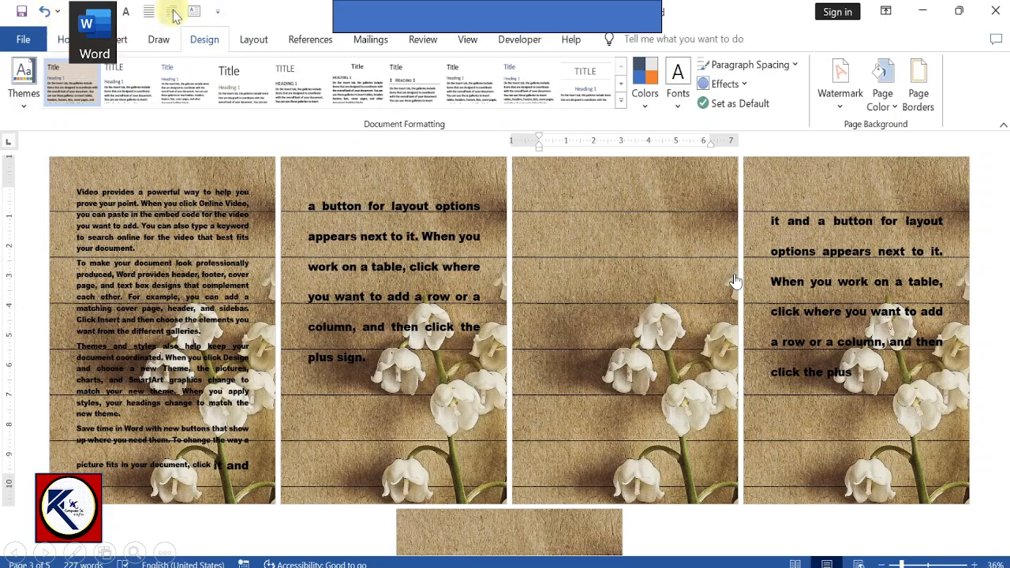
click(116, 40)
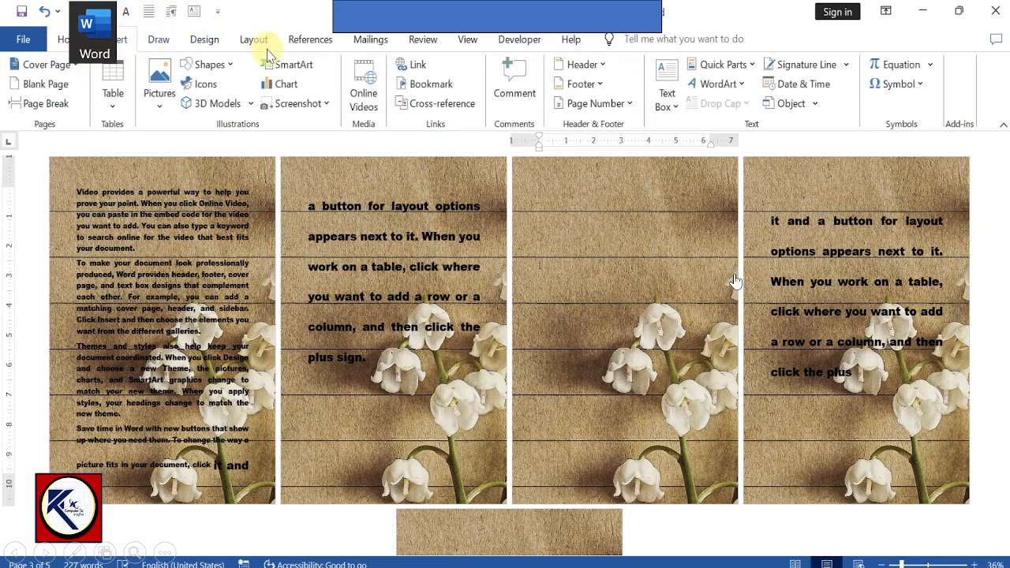
click(210, 65)
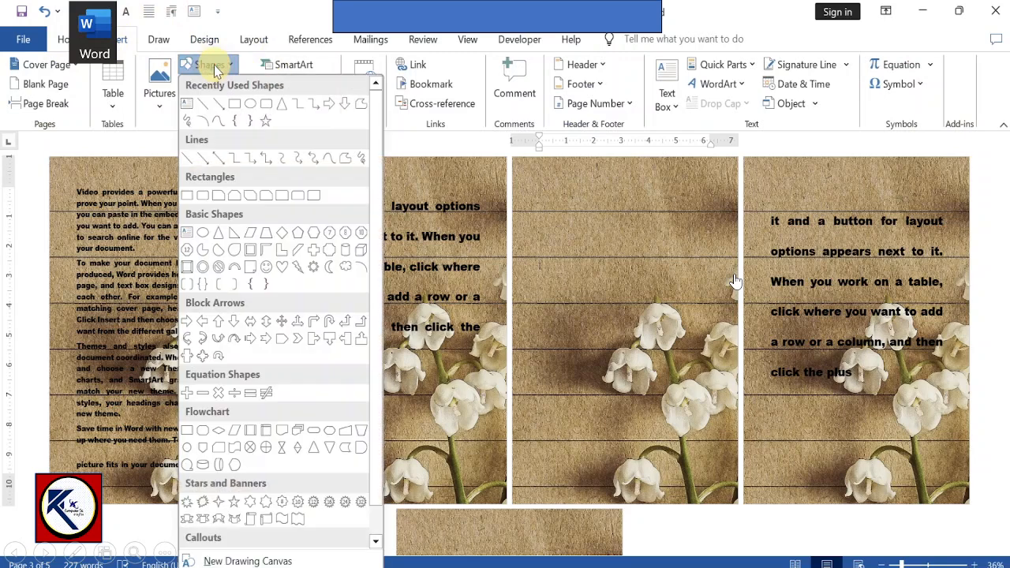
click(190, 106)
drag(527, 207, 680, 299)
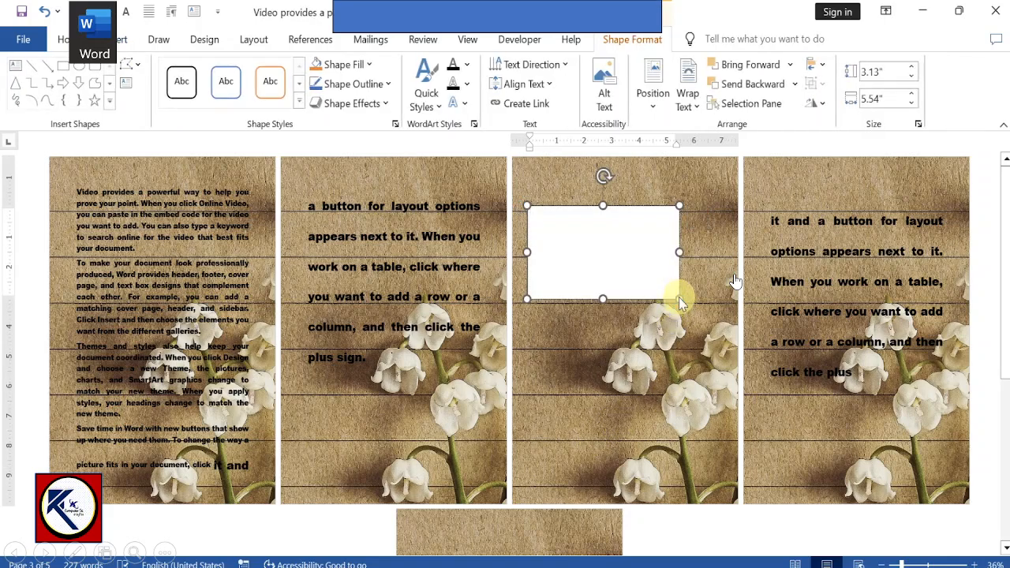
Step: Paste the copied picture into the text box and replace it with the text HAPPYHOLIDAYS
key(ctrl+v)
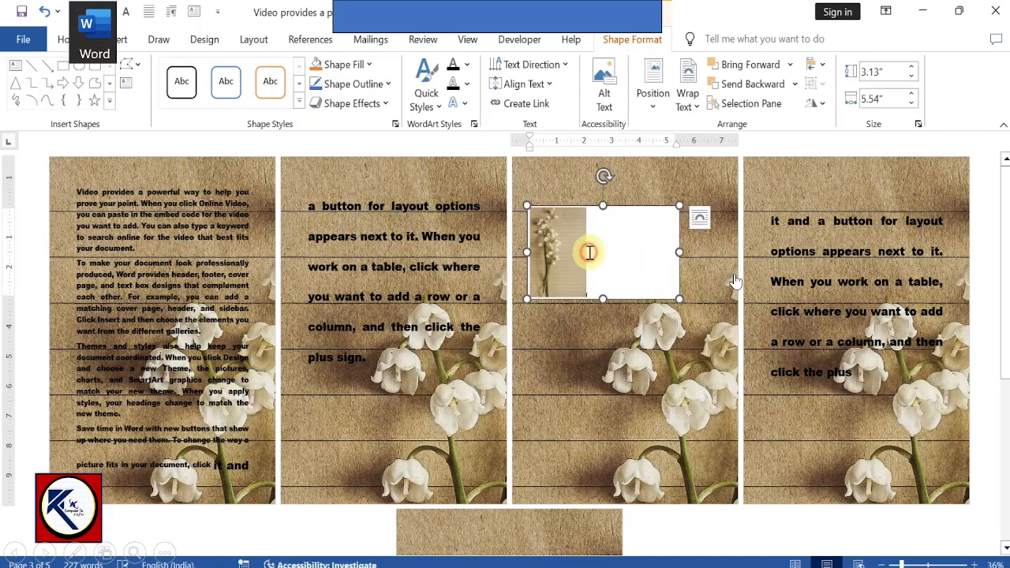
click(588, 253)
key(Delete)
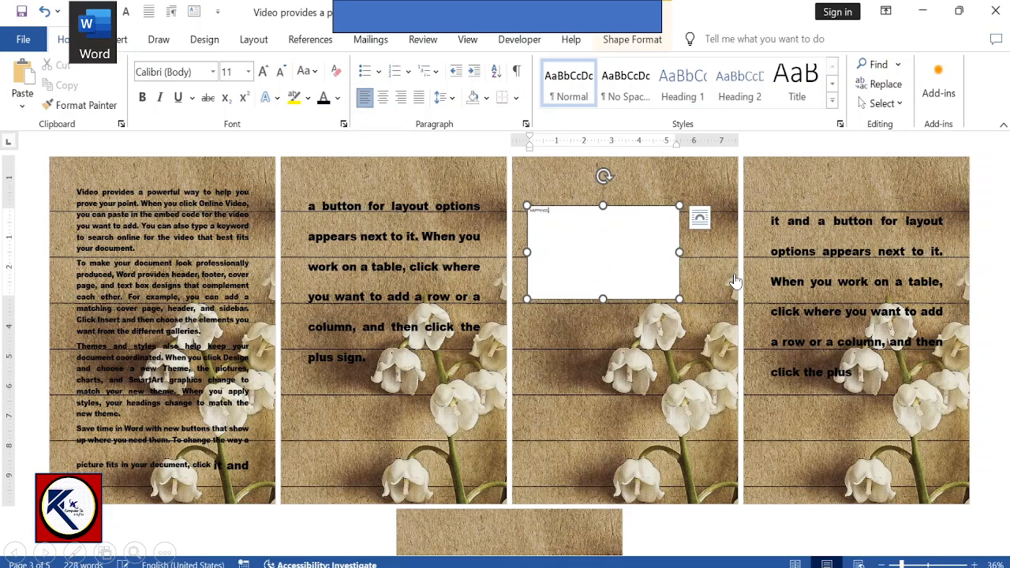
Step: Format all the text in the text box in the Akira Expanded font at size 72
key(ctrl+a)
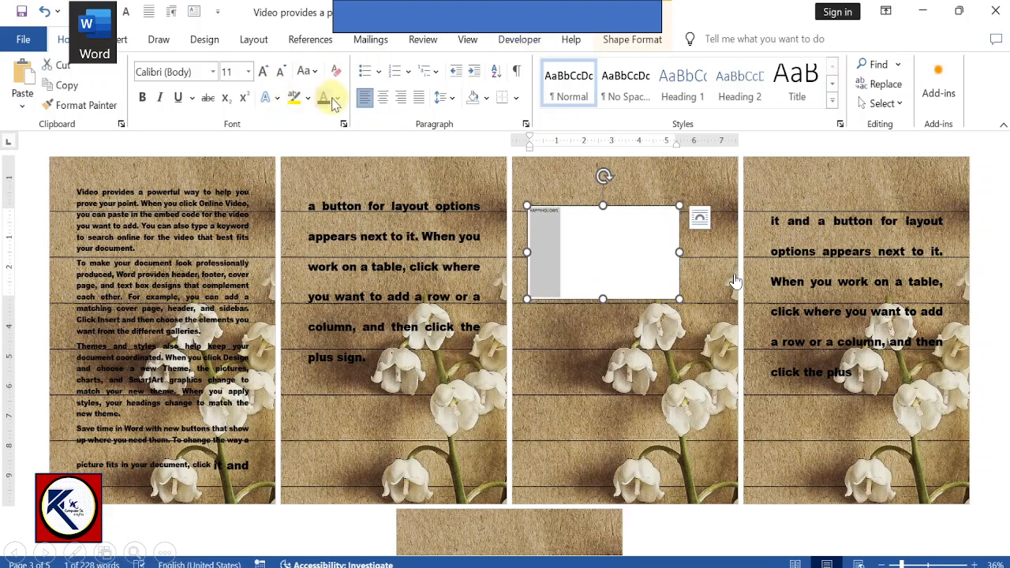
click(213, 72)
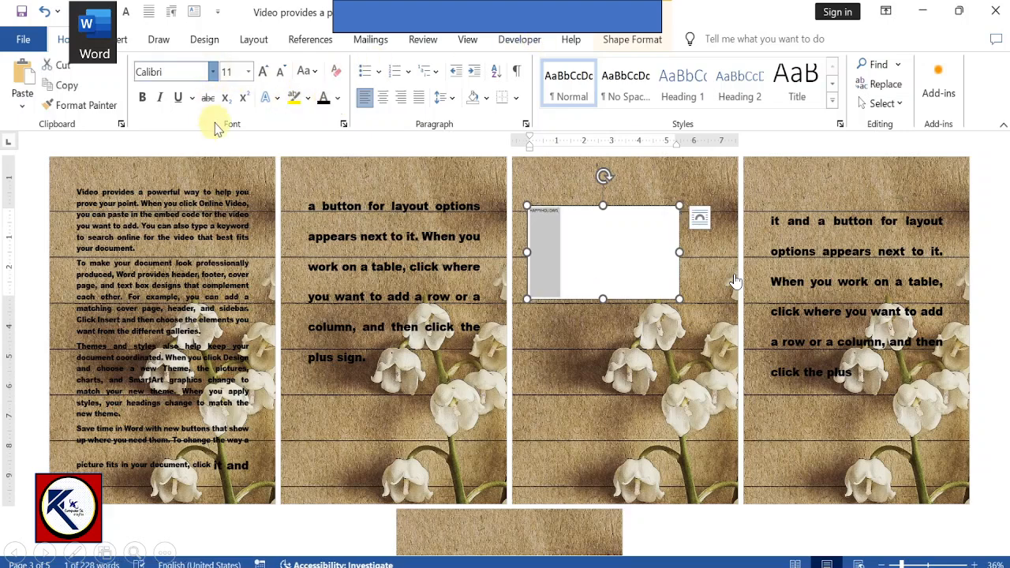
key(Escape)
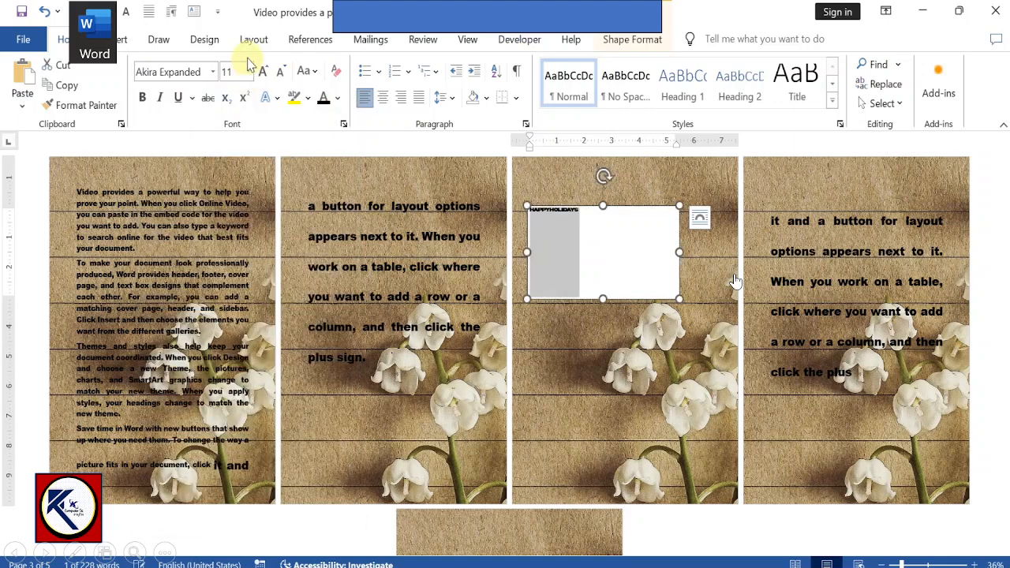
click(263, 72)
click(263, 72)
click(262, 72)
click(263, 72)
click(263, 72)
click(263, 72)
click(263, 72)
click(263, 72)
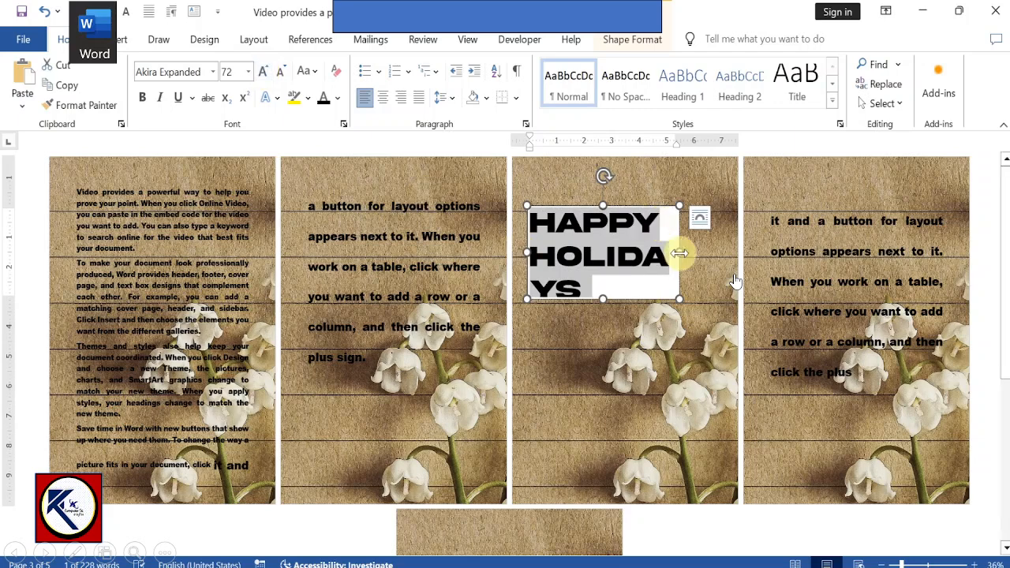
Step: Widen the text box toward the third page's outer right edge and insert a space between HAPPY and HOLIDAYS
drag(682, 252, 710, 252)
click(654, 229)
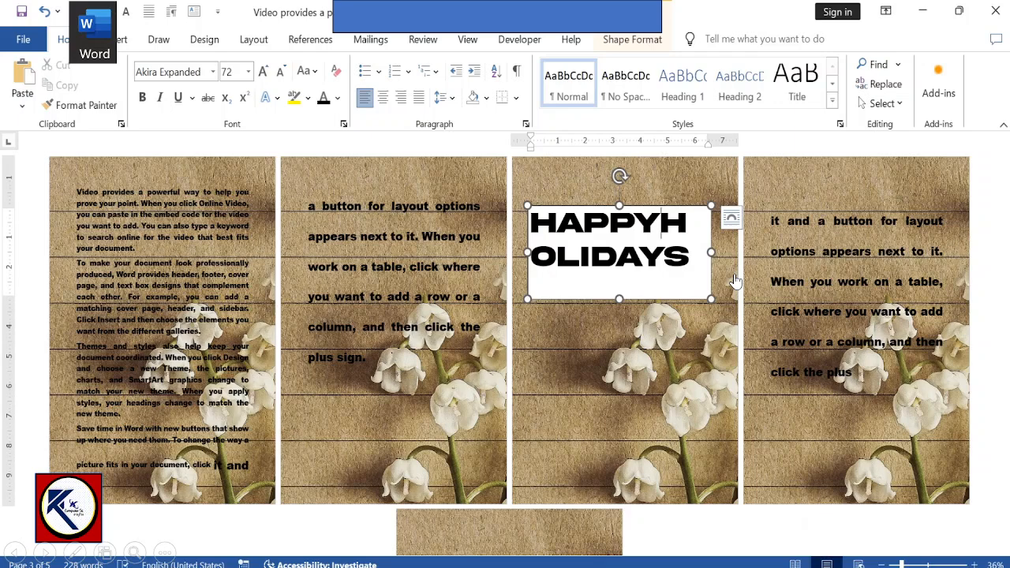
click(847, 363)
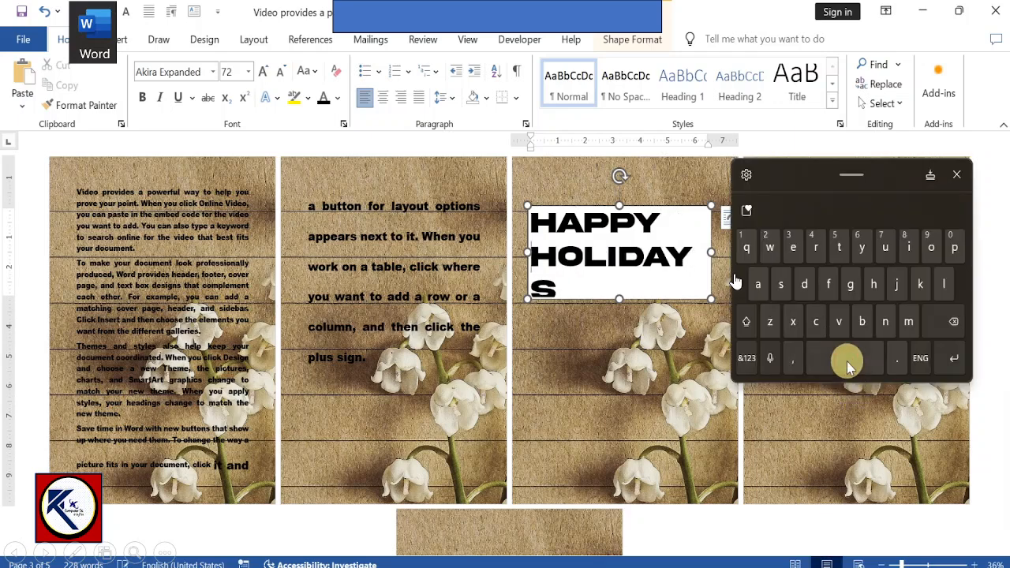
Step: Close the on-screen keyboard and widen the HAPPY HOLIDAYS text box to about 7.31"
click(956, 174)
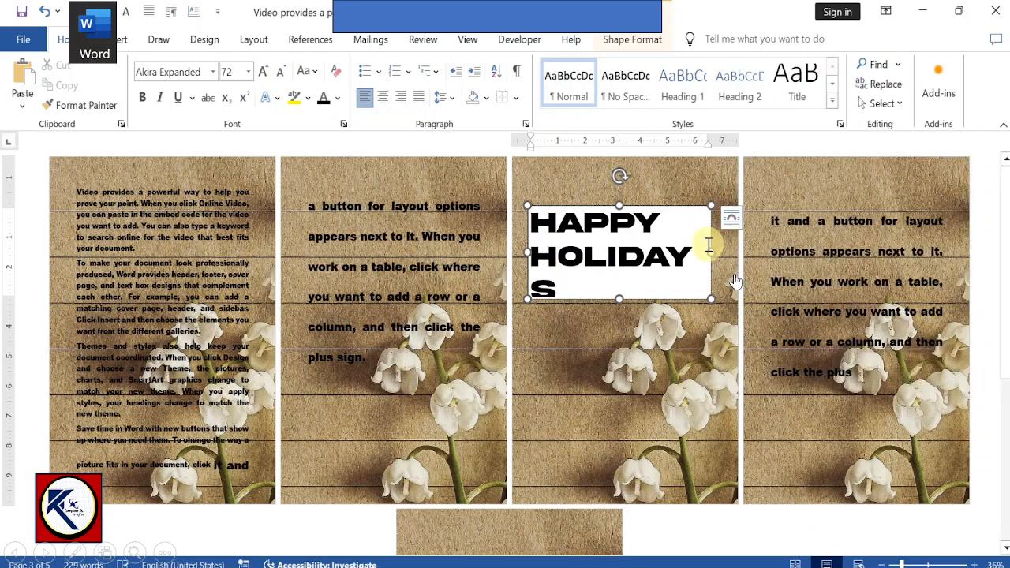
drag(711, 250, 729, 252)
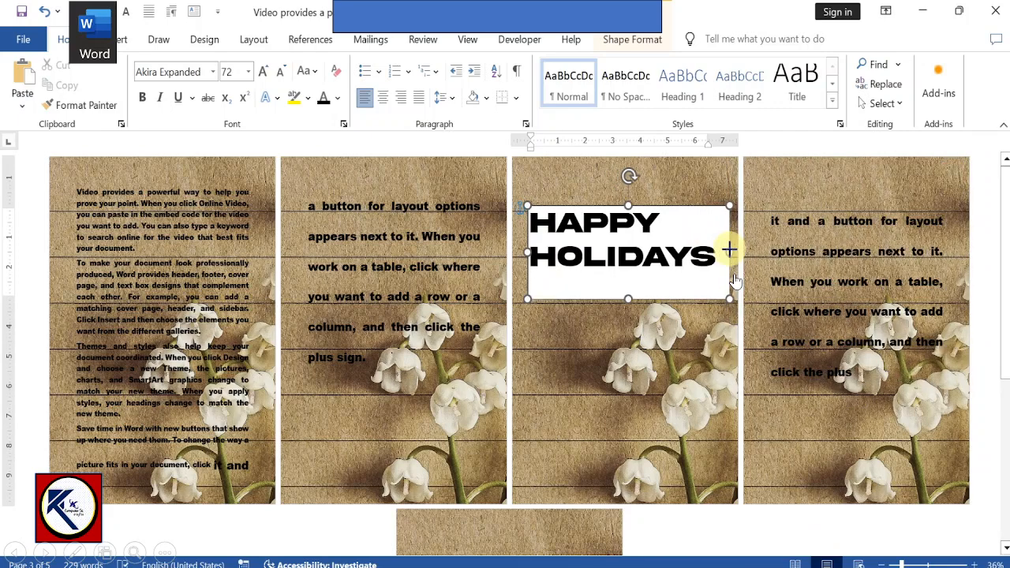
Step: Remove the fill and the outline from the HAPPY HOLIDAYS text box on the third page
click(674, 211)
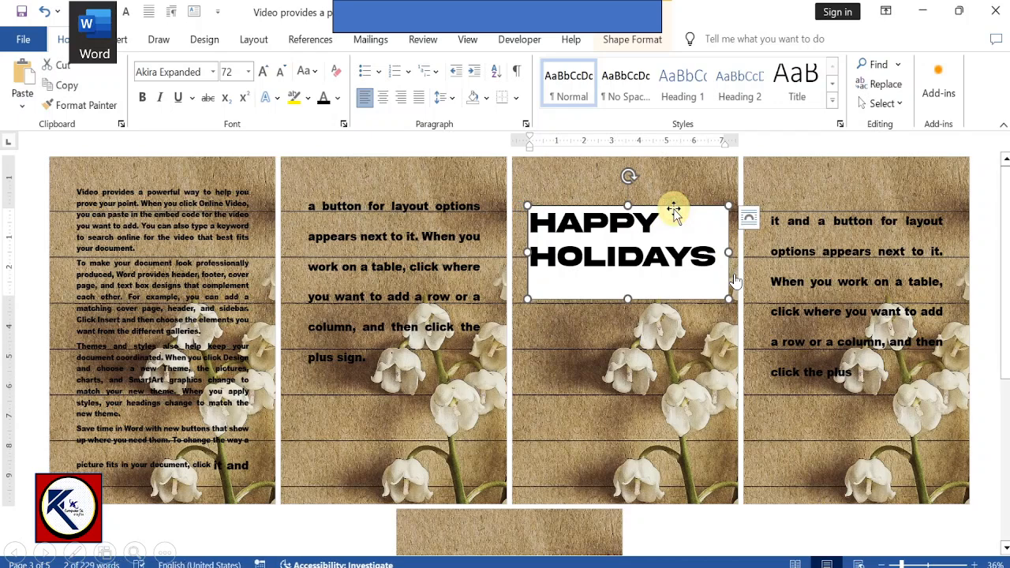
click(651, 41)
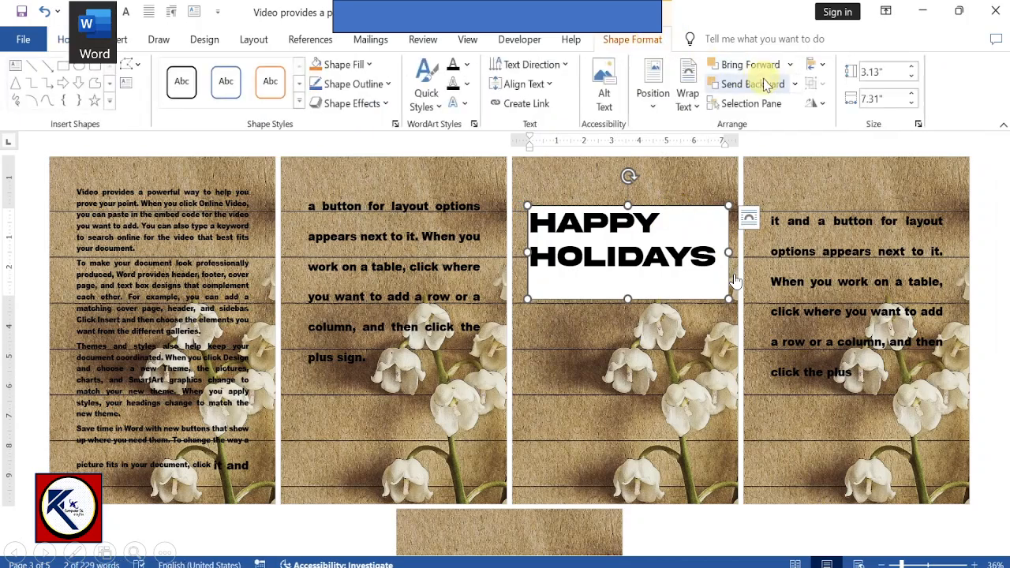
click(352, 67)
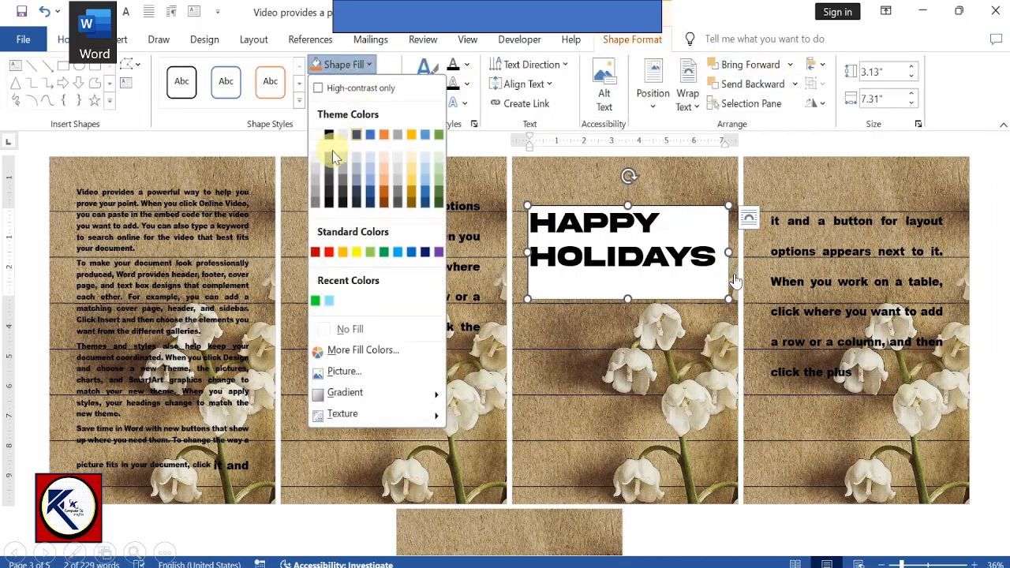
click(346, 328)
click(359, 103)
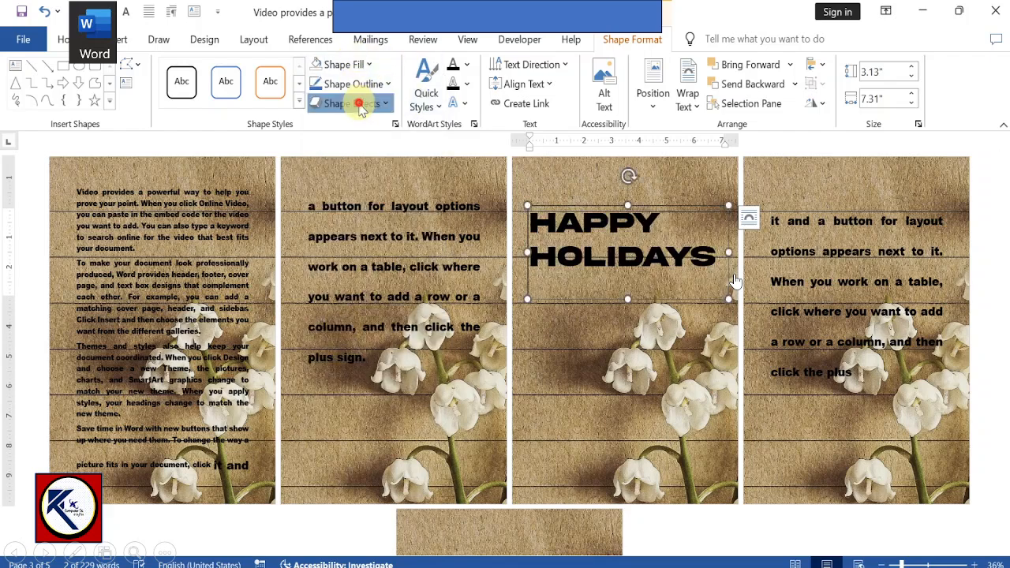
click(359, 85)
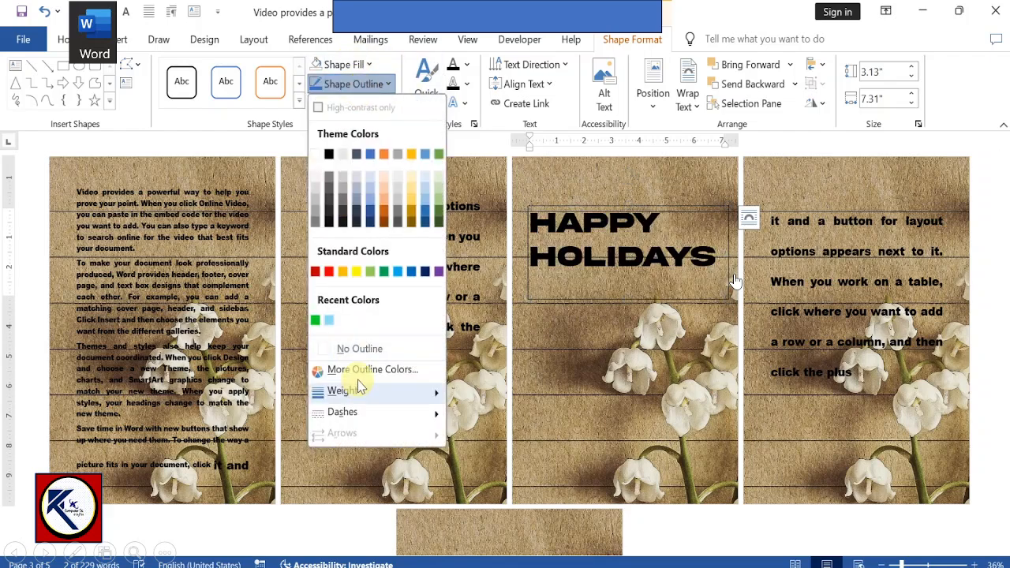
click(401, 340)
click(525, 366)
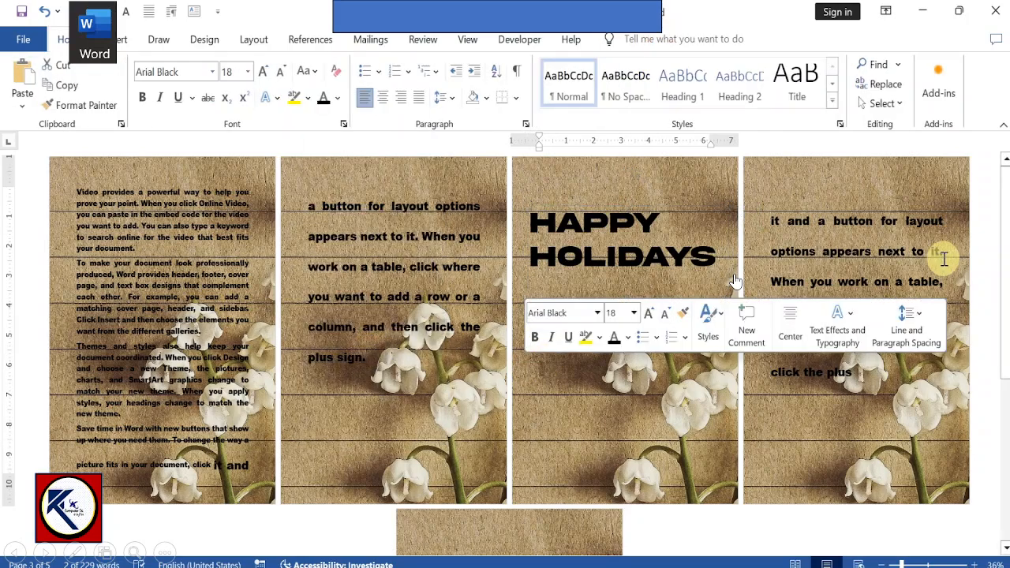
scroll(734, 281, down, 3)
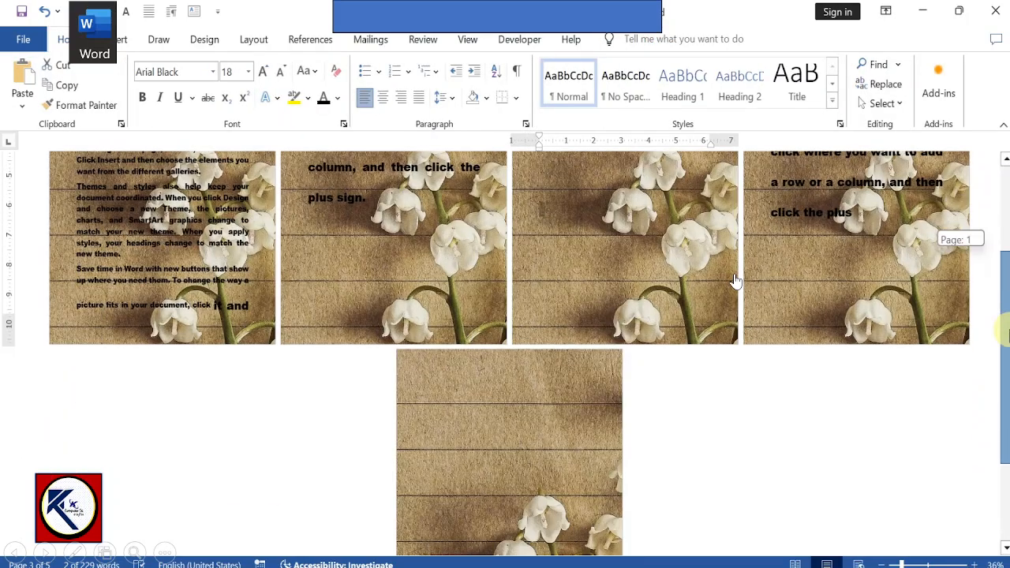
scroll(734, 281, up, 3)
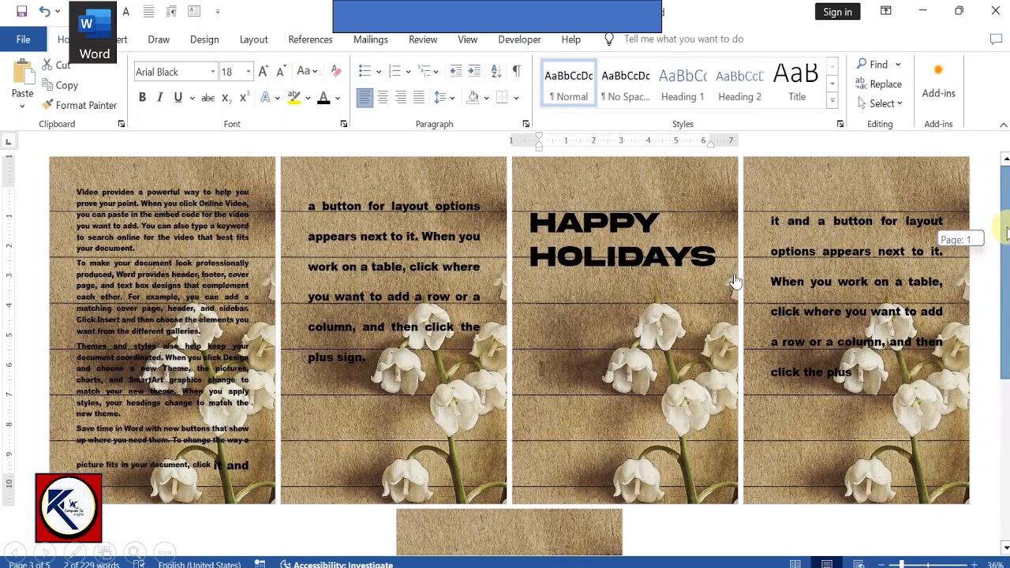
scroll(734, 281, down, 8)
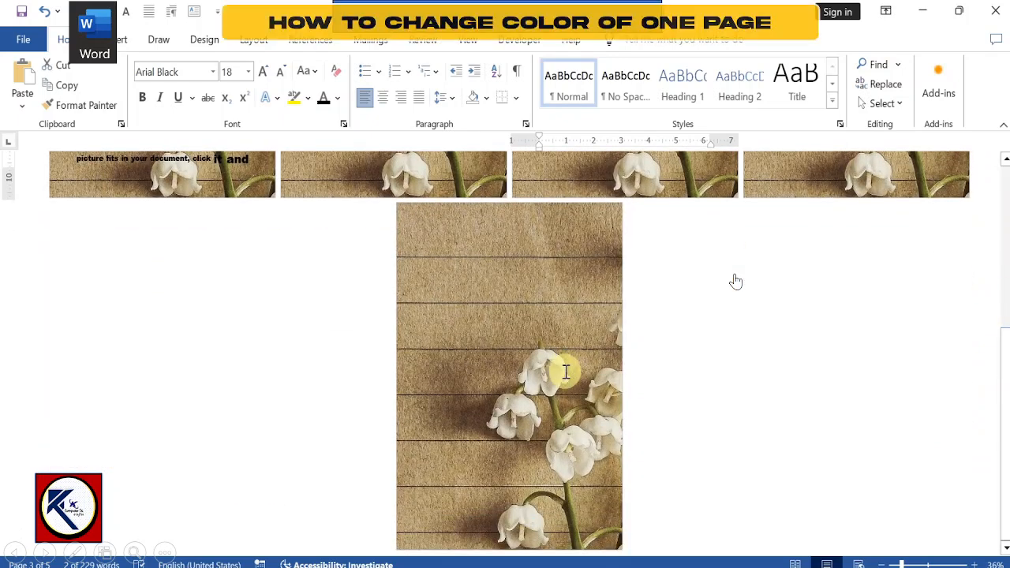
click(566, 371)
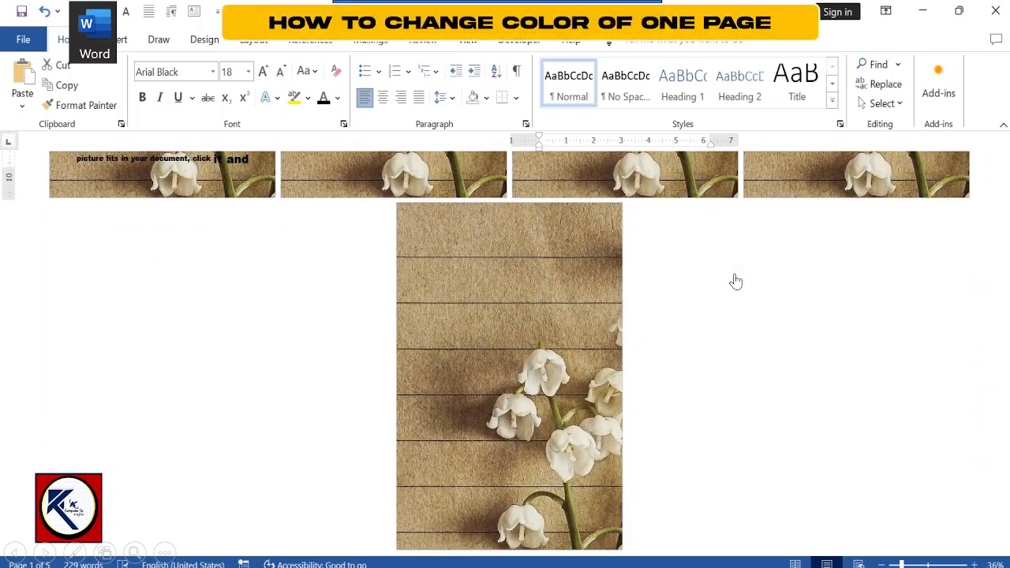
click(116, 39)
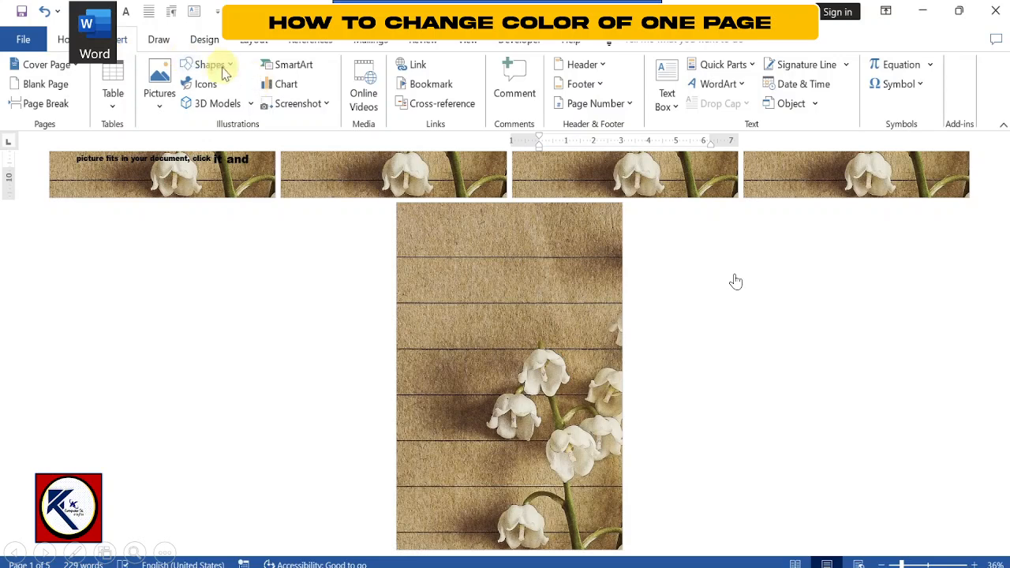
click(209, 64)
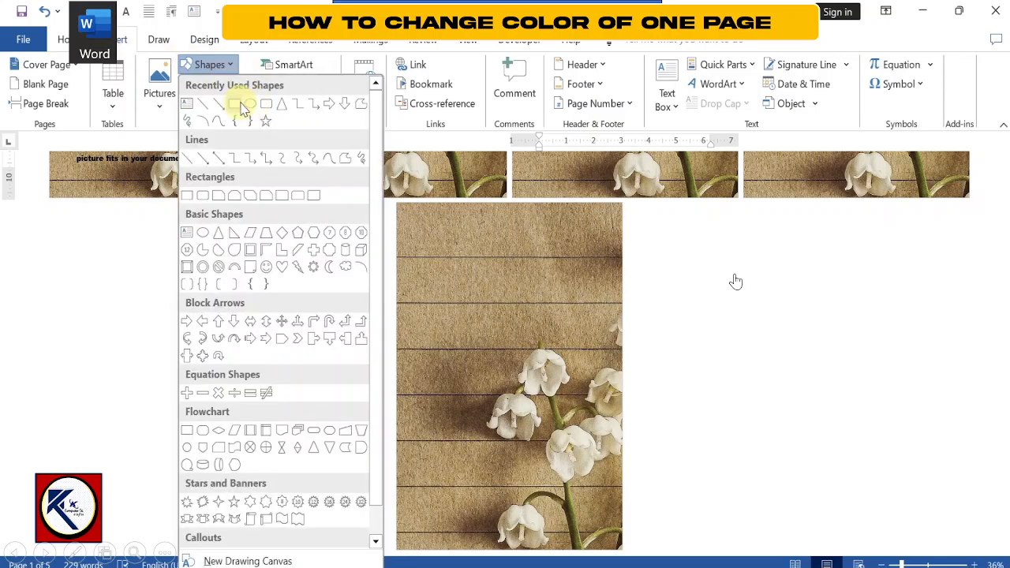
click(736, 281)
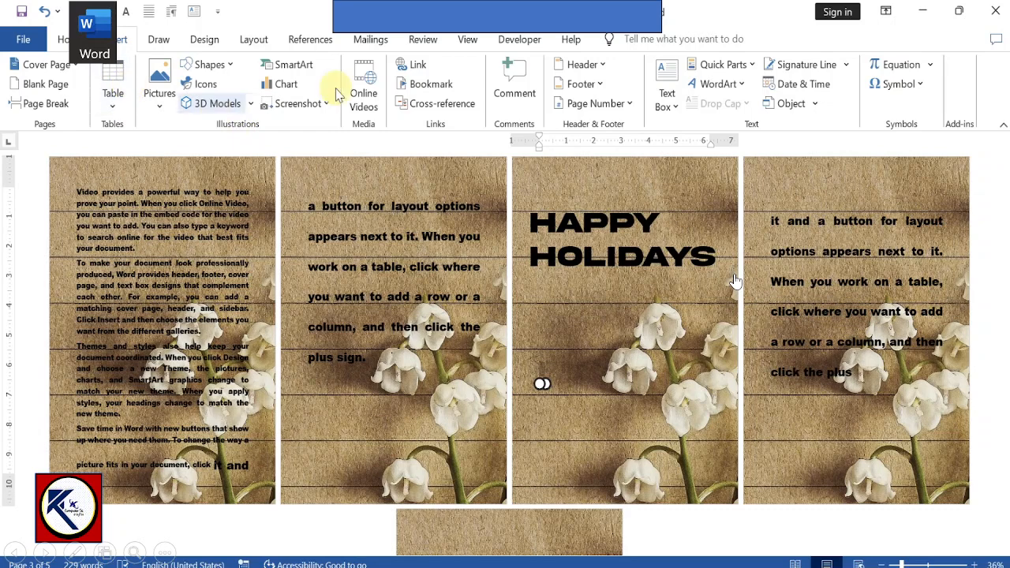
click(228, 67)
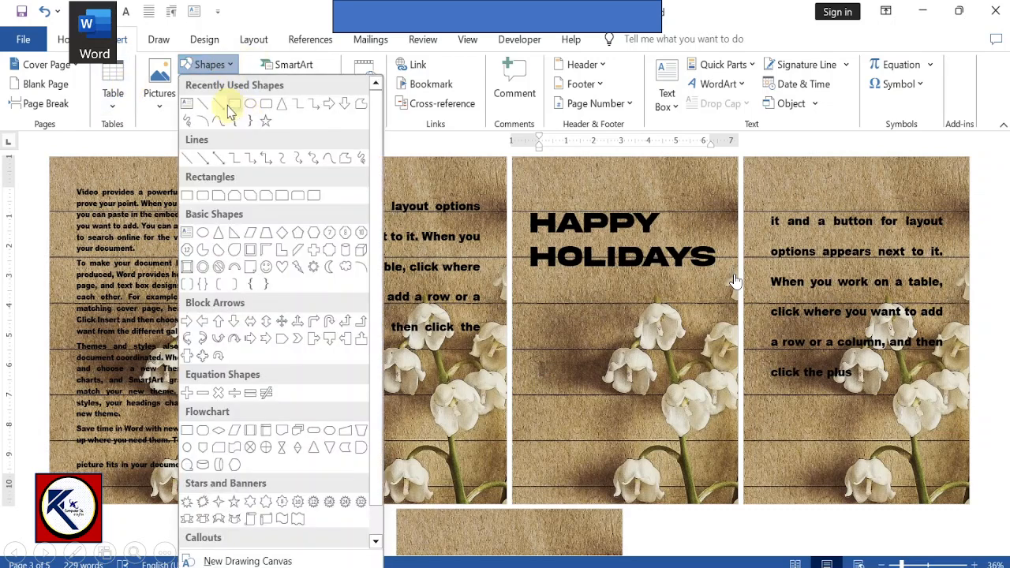
click(231, 106)
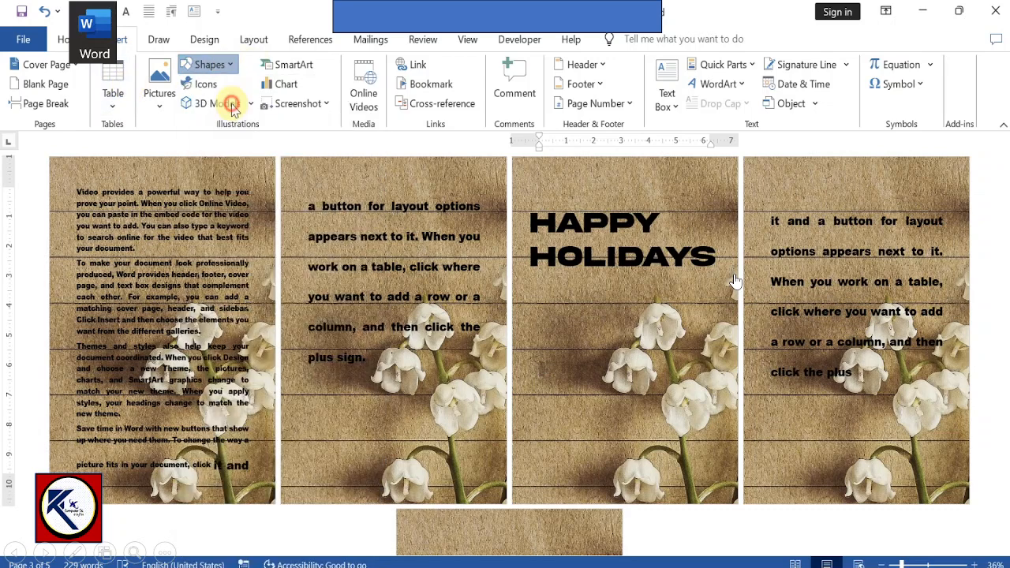
click(745, 156)
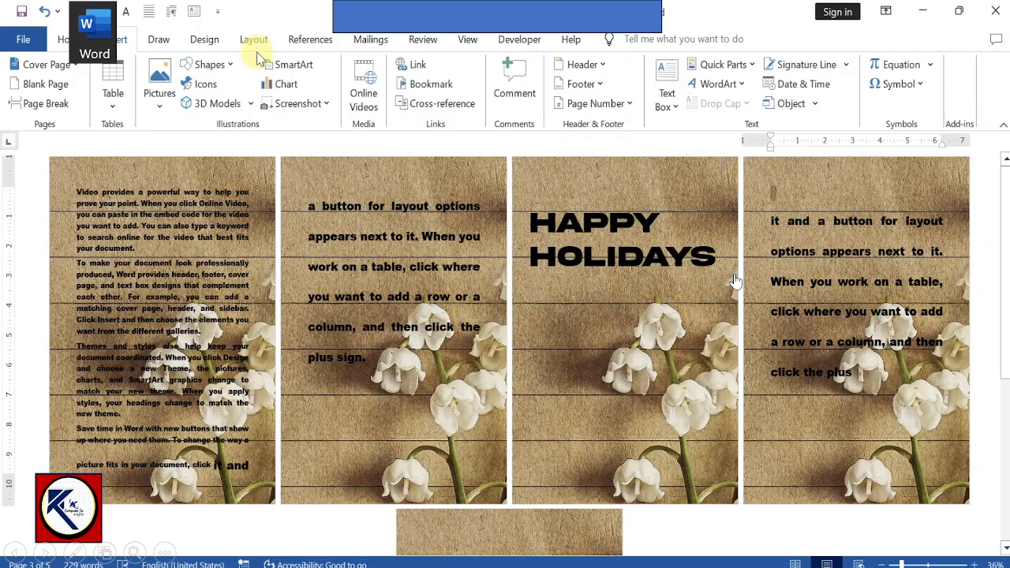
Step: Draw a rectangle covering the whole fourth page, about 11.6" high and 8.31" wide
click(203, 72)
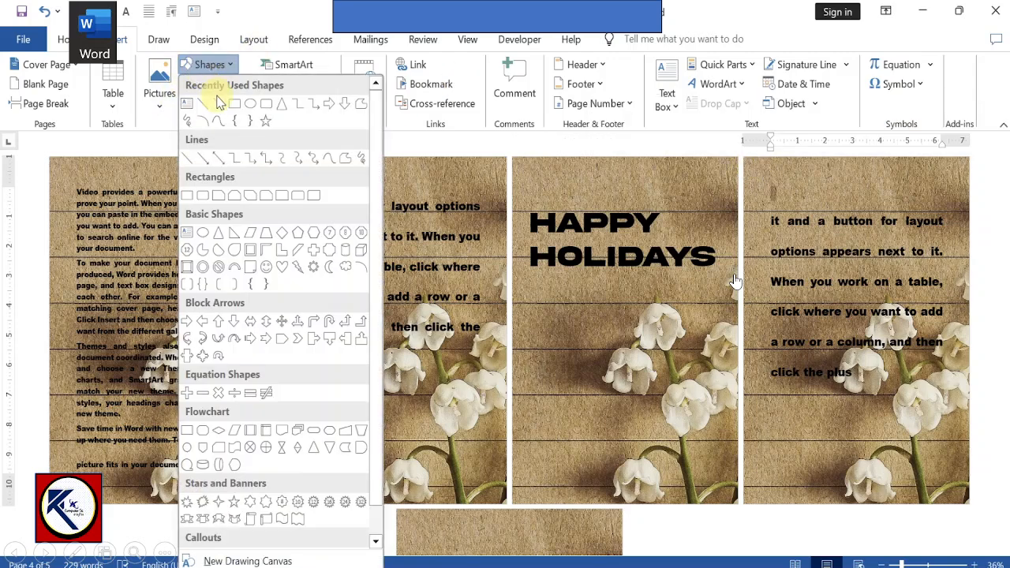
click(234, 105)
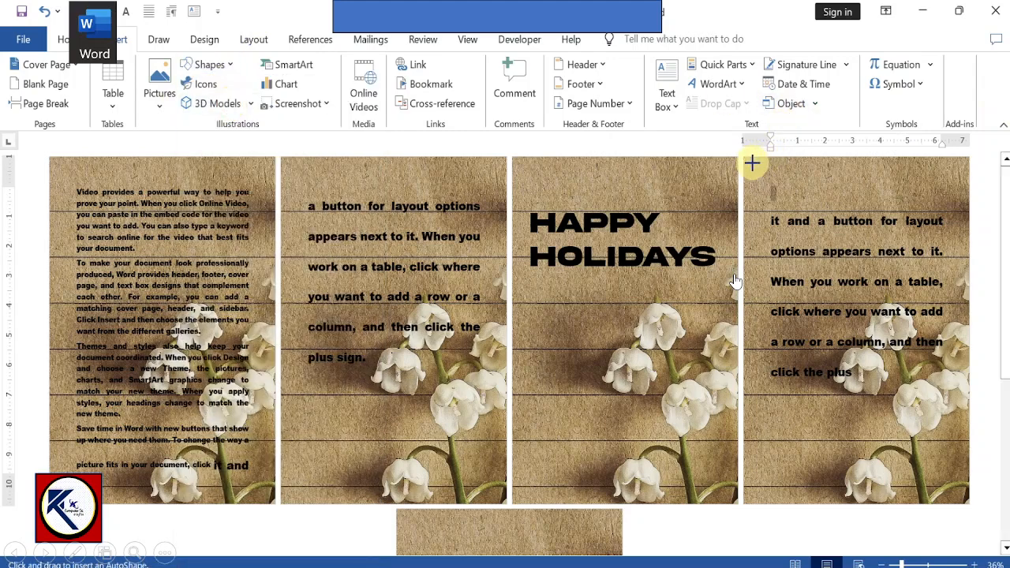
mouse_move(747, 159)
mouse_down()
mouse_move(970, 453)
mouse_move(971, 502)
mouse_up()
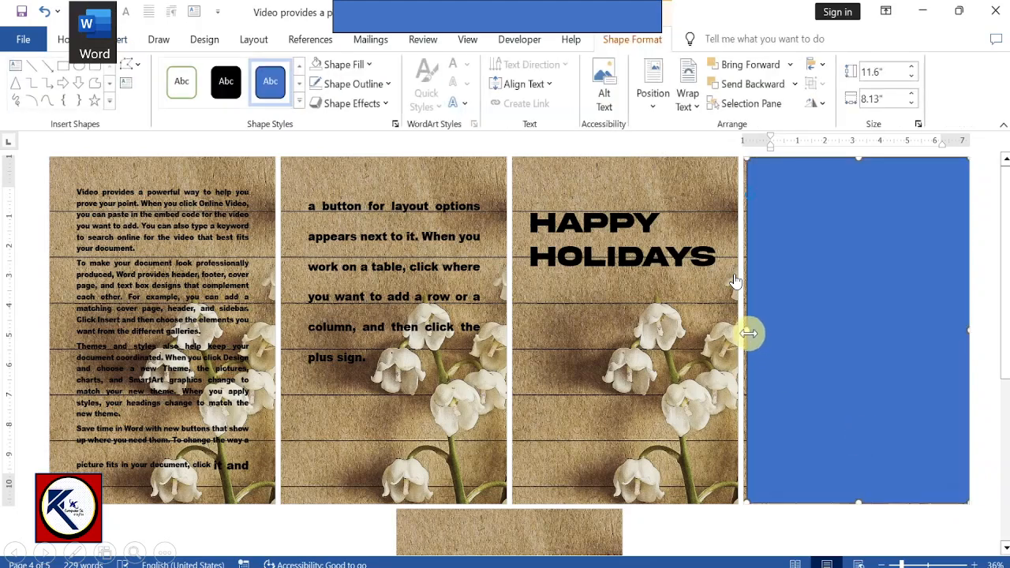
drag(746, 333, 743, 334)
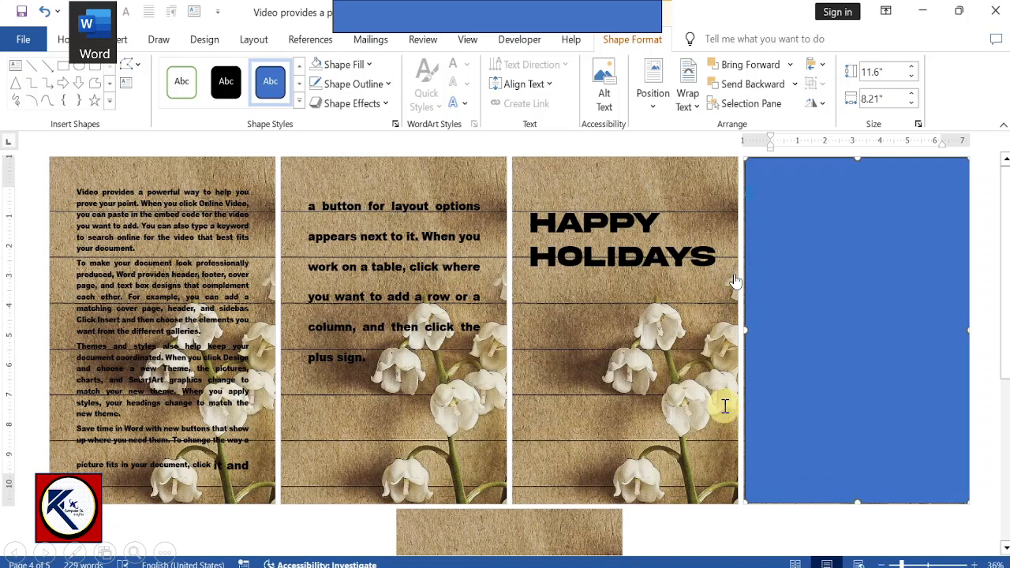
drag(744, 329, 742, 329)
Step: Fill the rectangle on the fourth page with a light orange theme color and remove its outline
click(347, 70)
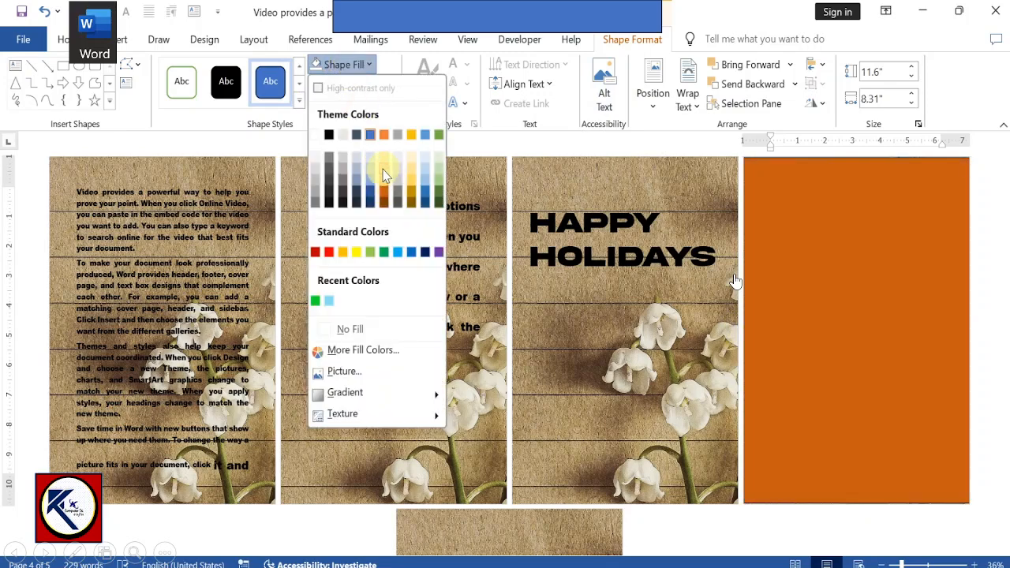
click(384, 169)
click(371, 88)
click(376, 344)
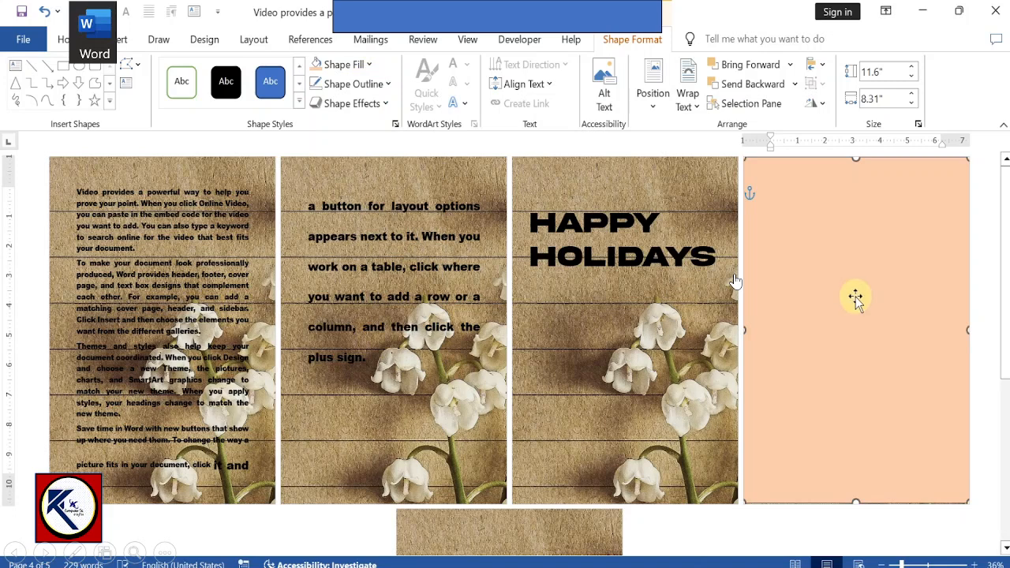
Step: Send the light orange rectangle behind the text of the fourth page
click(794, 85)
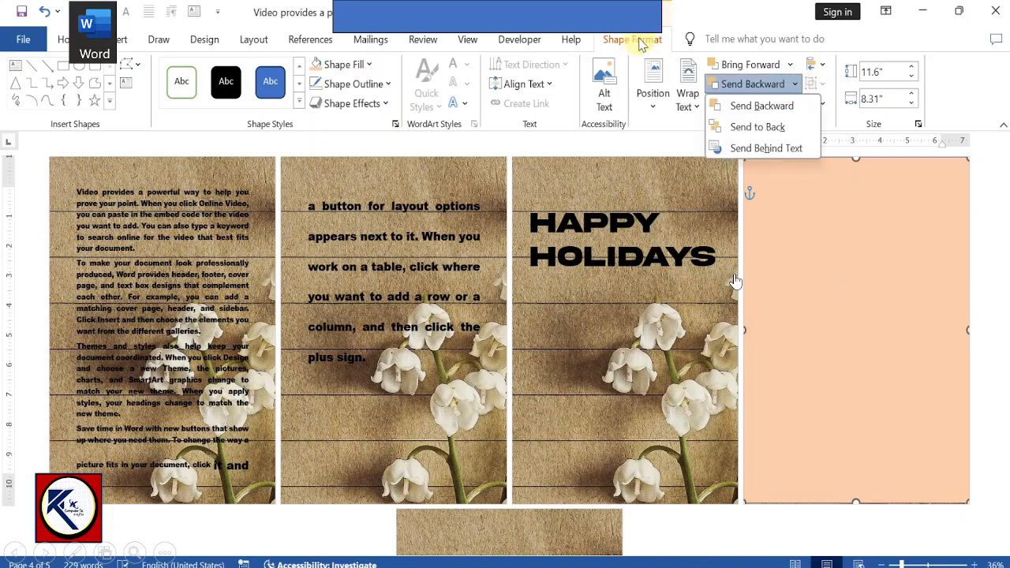
click(850, 250)
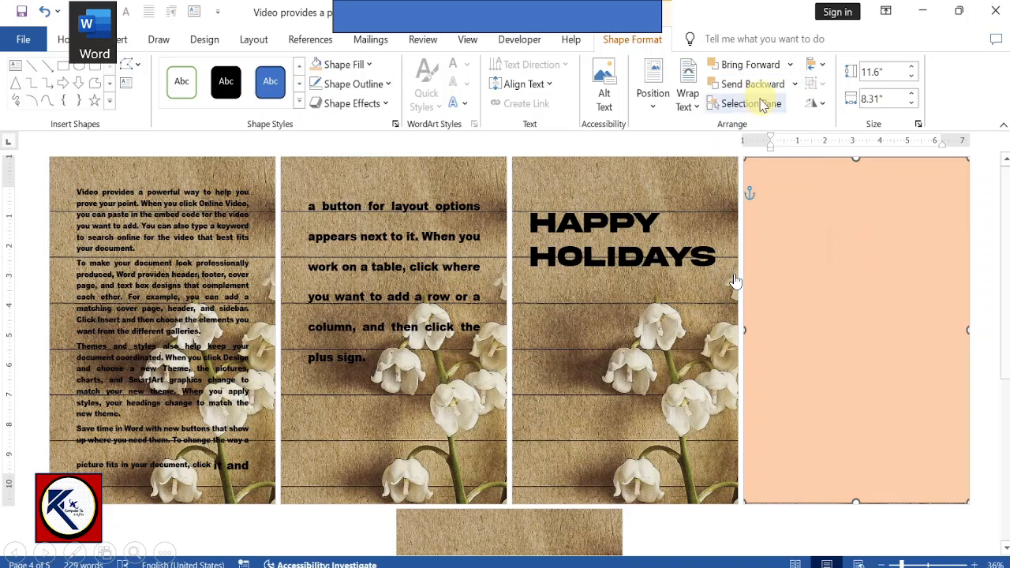
click(795, 84)
click(793, 84)
right_click(799, 92)
click(790, 83)
click(795, 85)
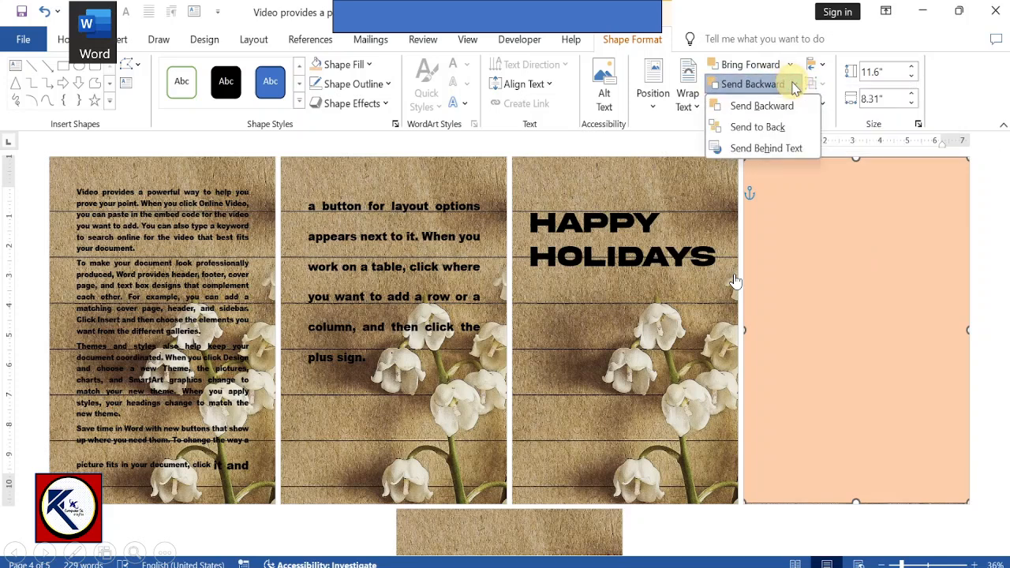
click(785, 146)
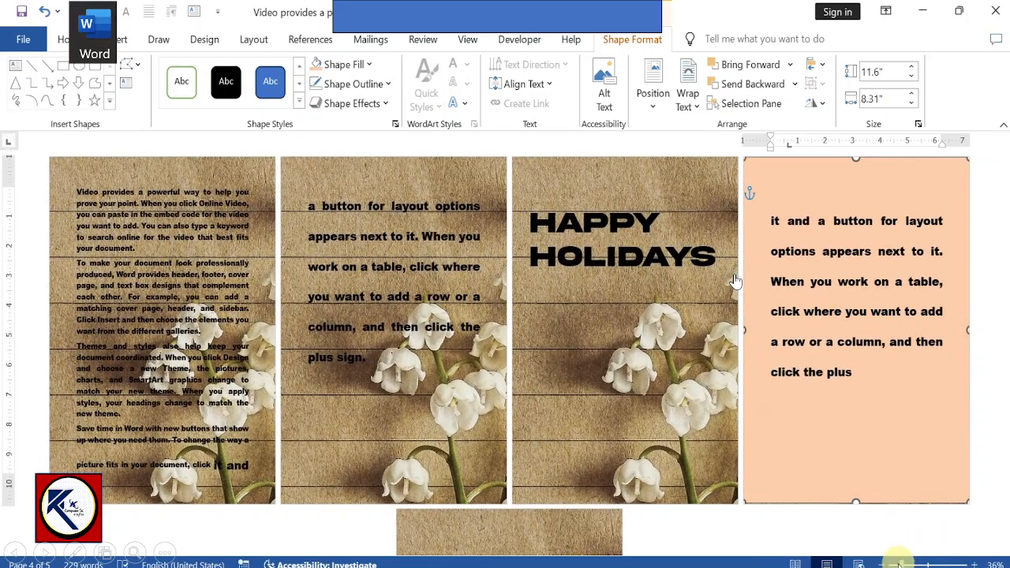
drag(899, 564, 895, 565)
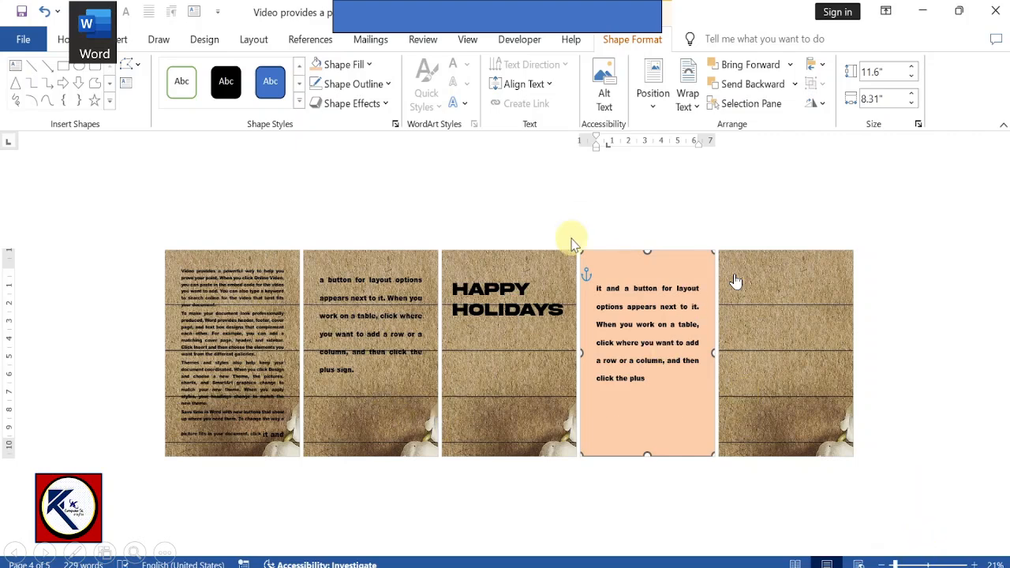
click(917, 562)
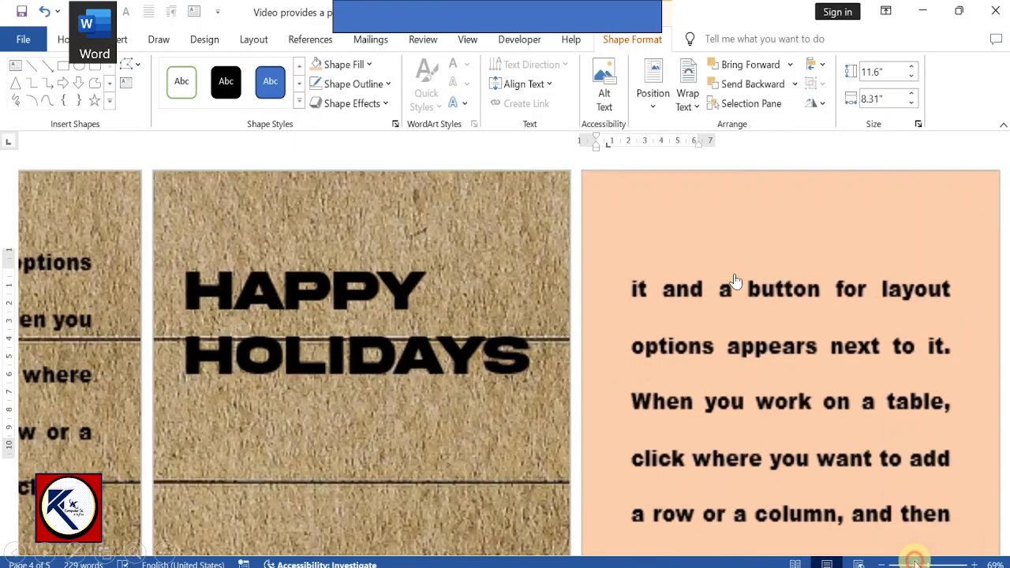
scroll(736, 281, down, 3)
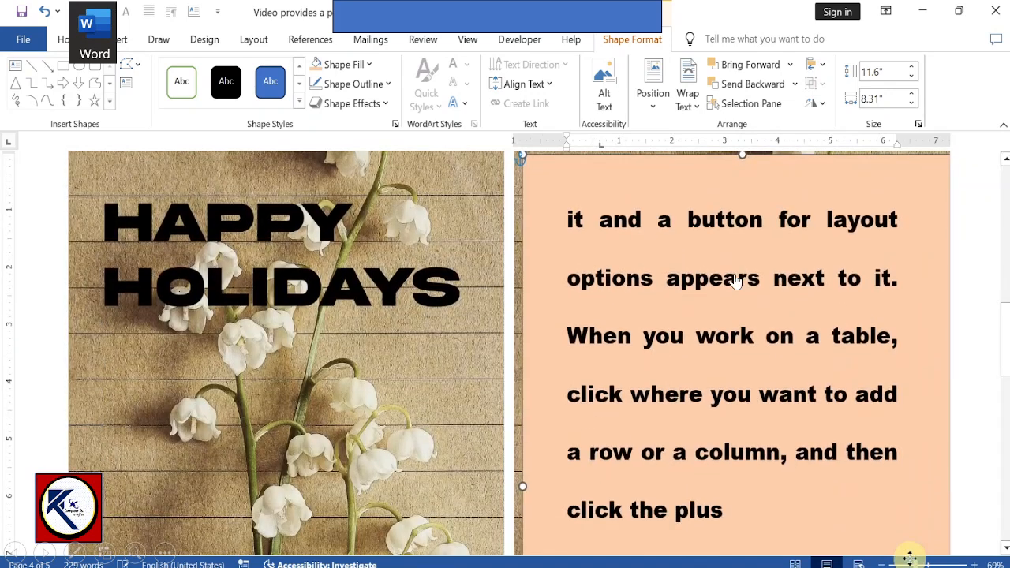
scroll(736, 282, down, 2)
scroll(736, 282, up, 4)
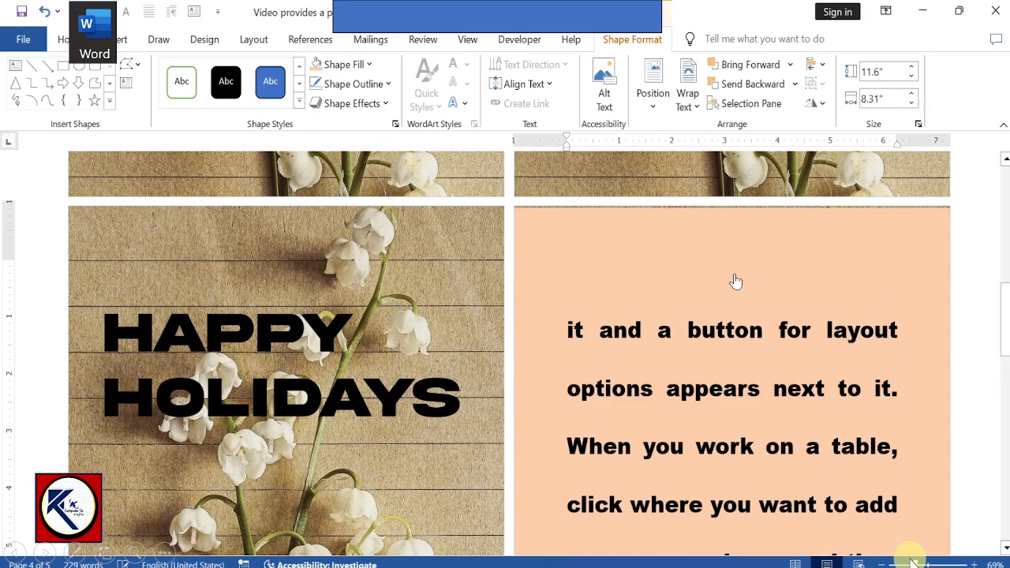
Step: Turn off printing of background colors and images in the Word display options and check all pages in the print preview
click(10, 40)
click(7, 42)
click(10, 38)
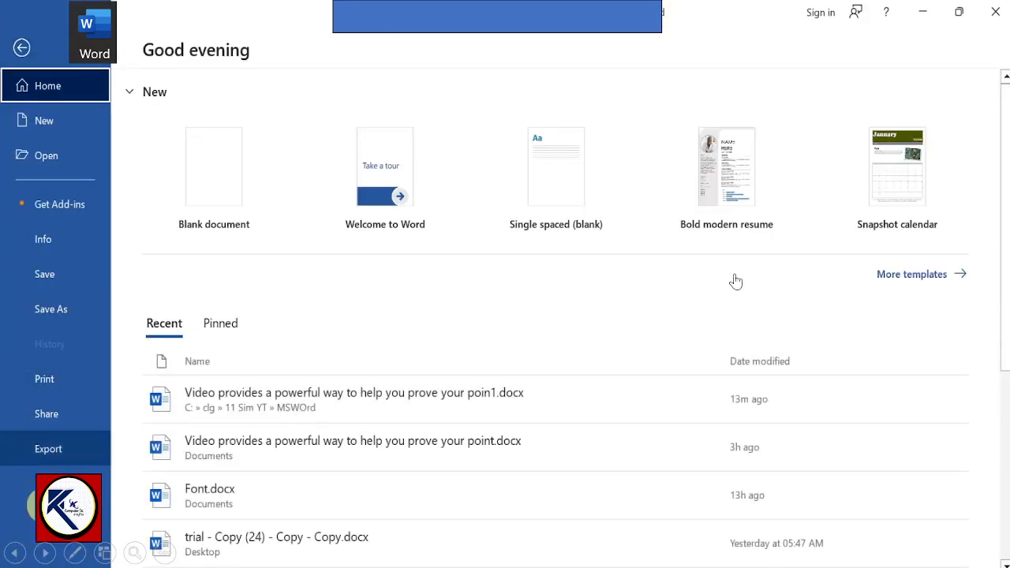
click(54, 515)
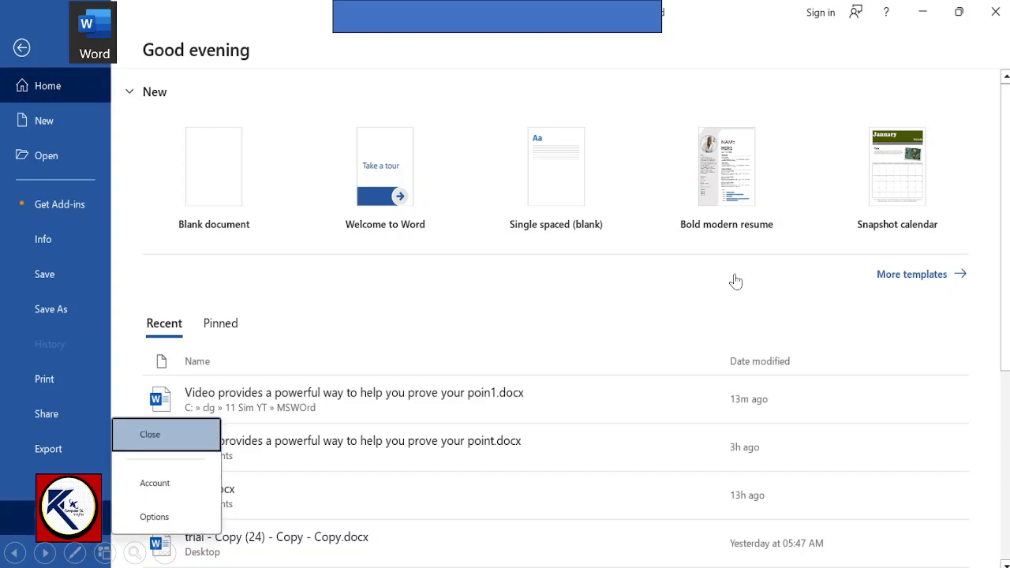
click(158, 515)
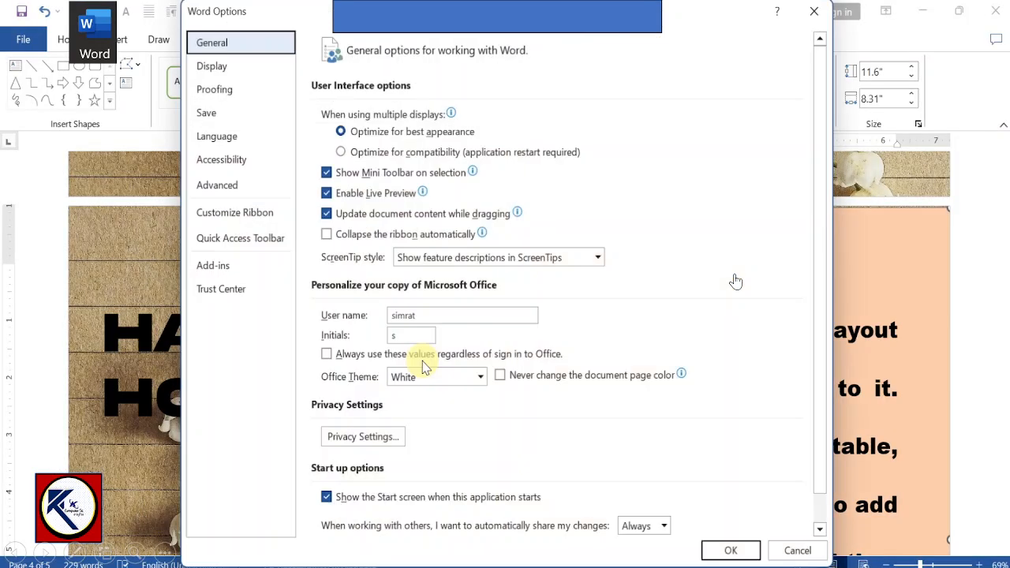
click(246, 68)
click(326, 416)
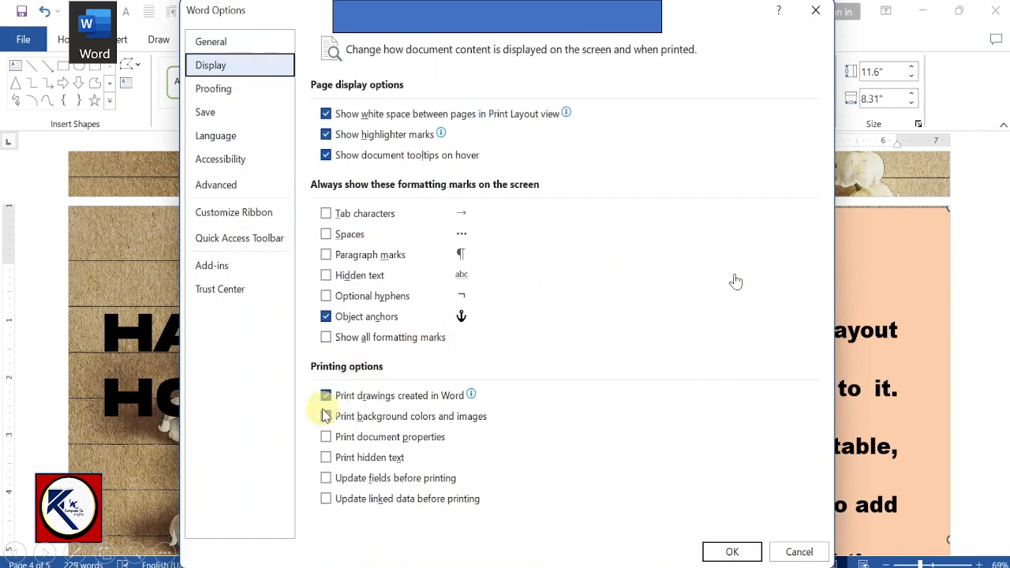
click(747, 556)
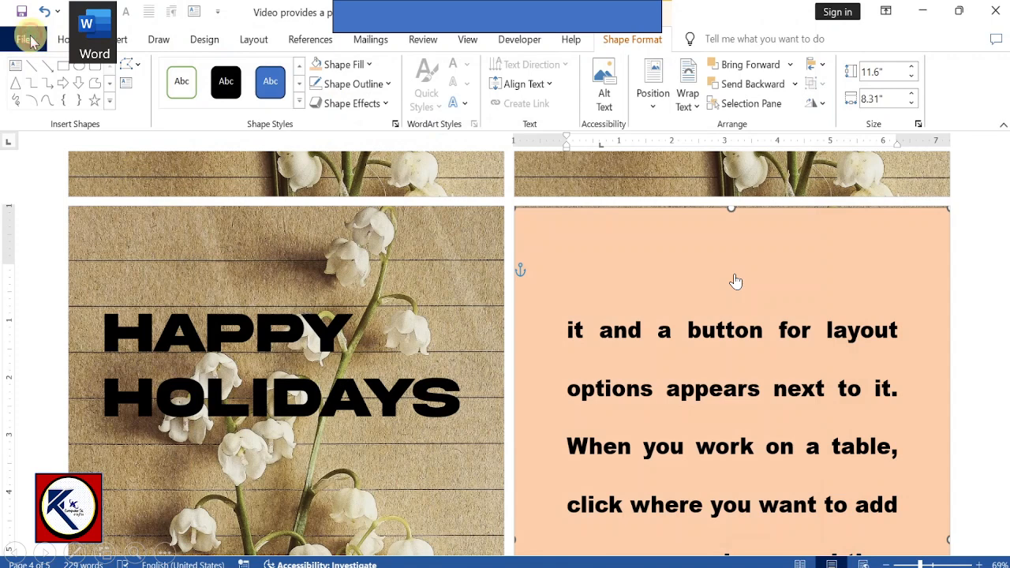
click(23, 39)
click(50, 381)
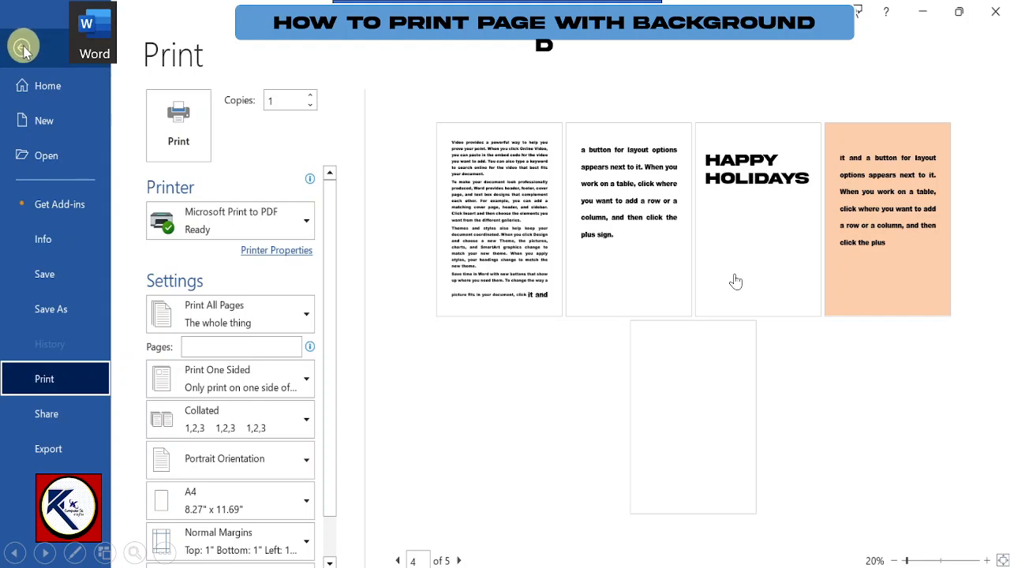
Step: Turn on printing of background colors and images in the Word display options
click(17, 517)
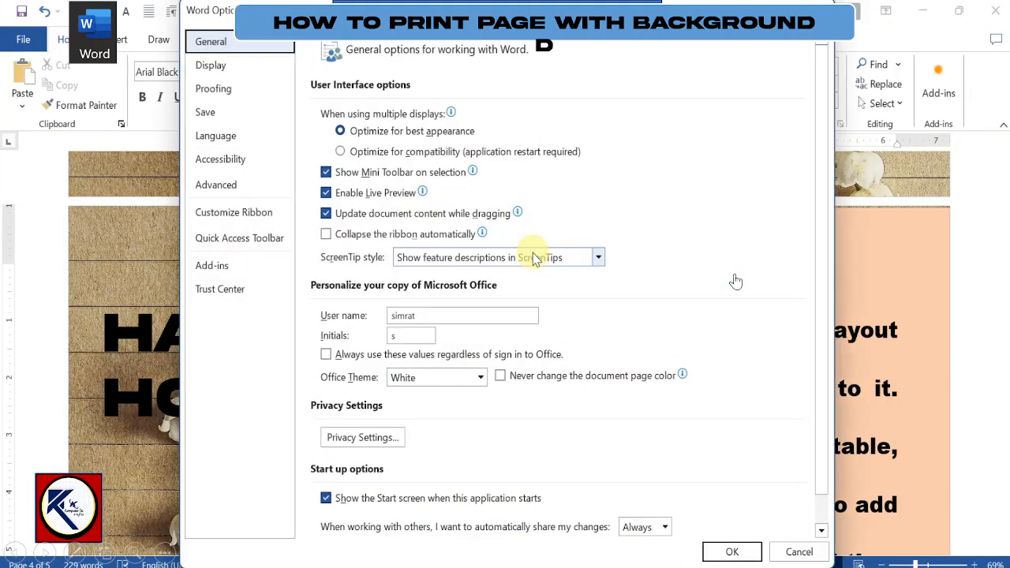
click(210, 68)
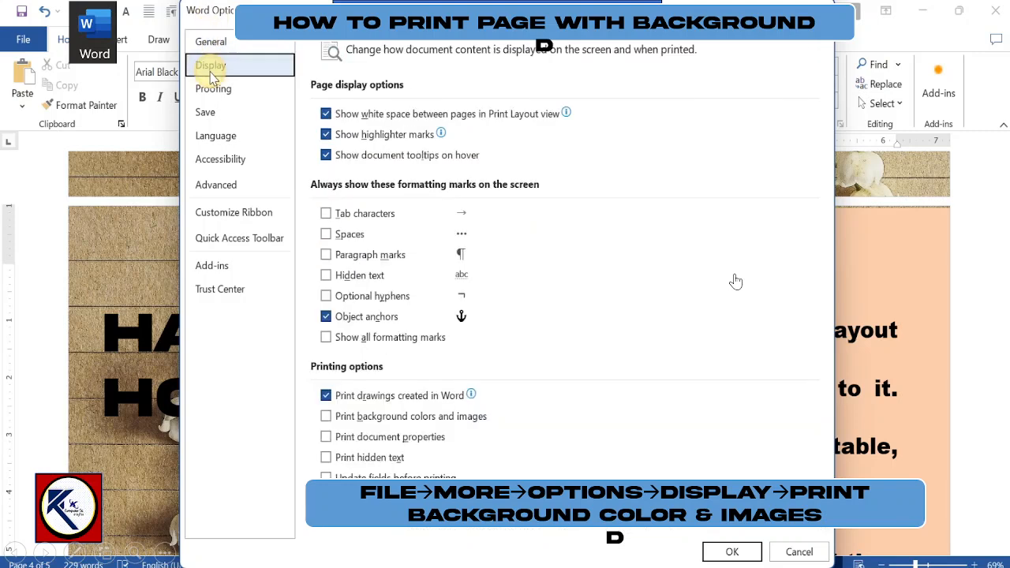
click(326, 416)
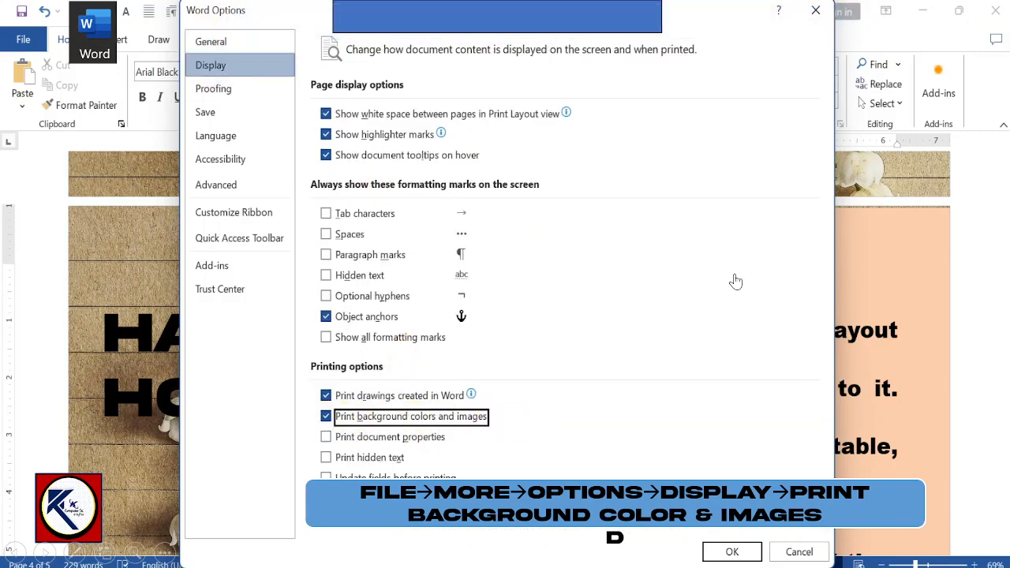
click(730, 553)
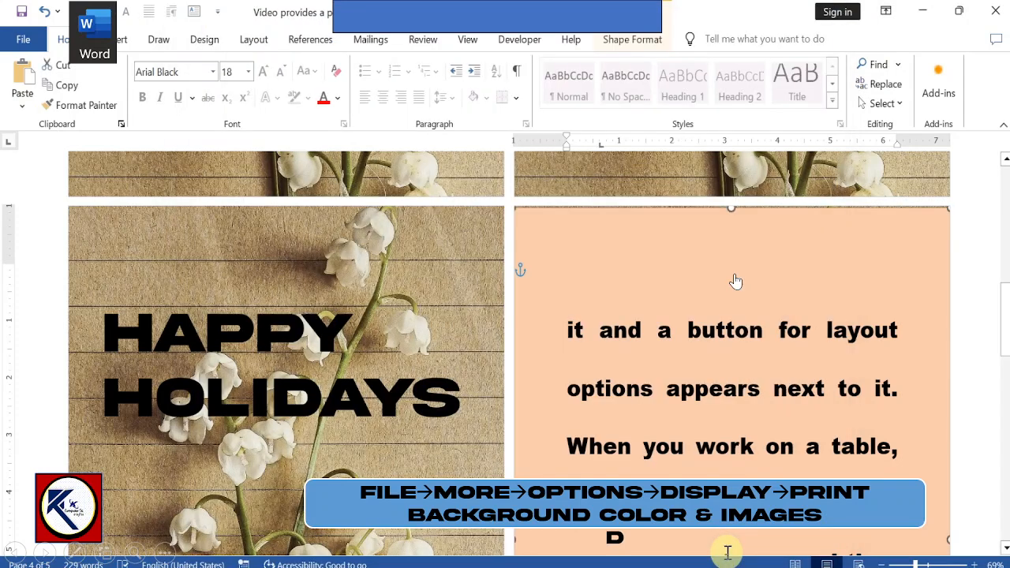
Step: Examine the page backgrounds of all five pages in the print preview at 62% zoom and return to the document
click(22, 39)
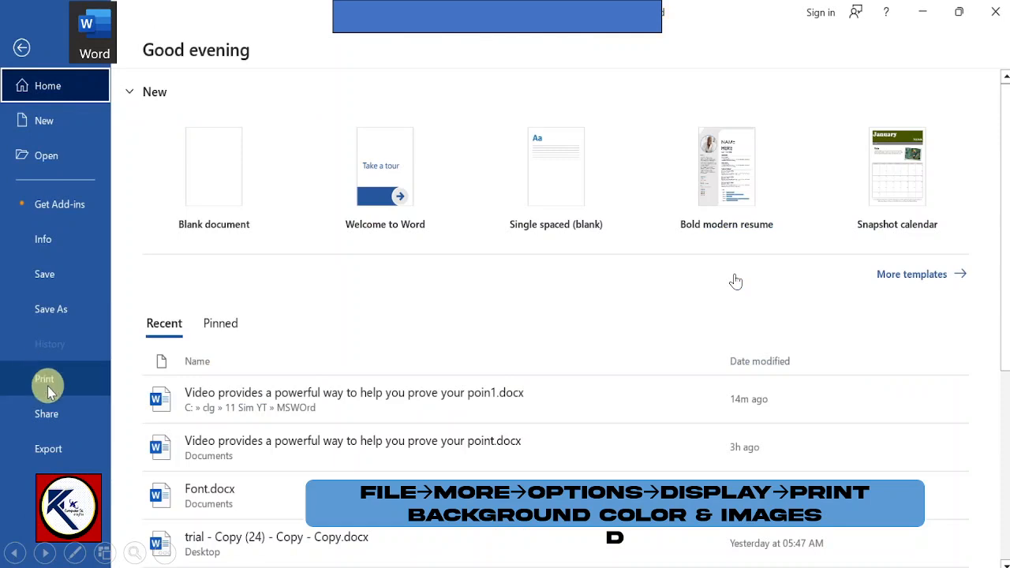
click(45, 381)
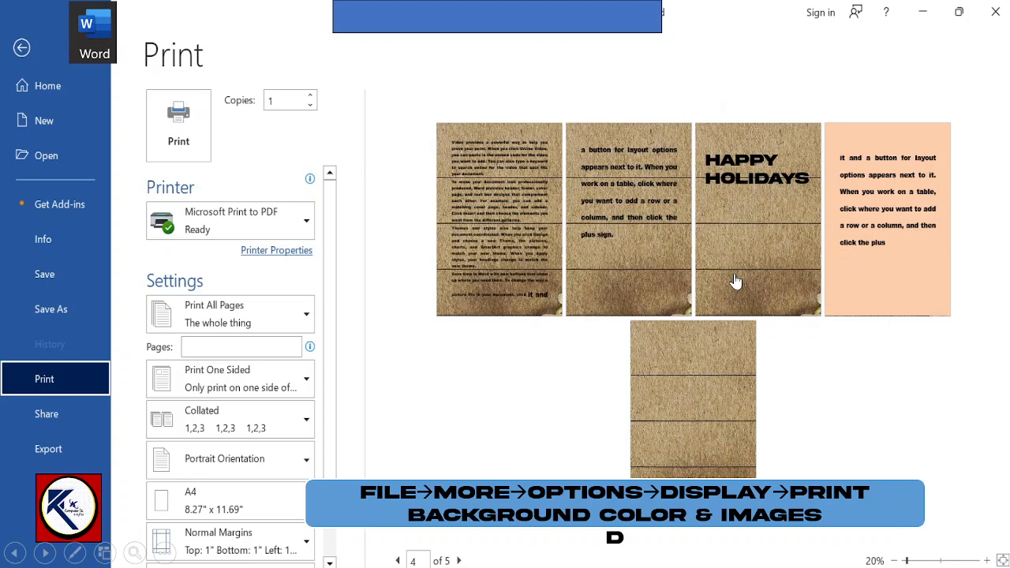
click(943, 559)
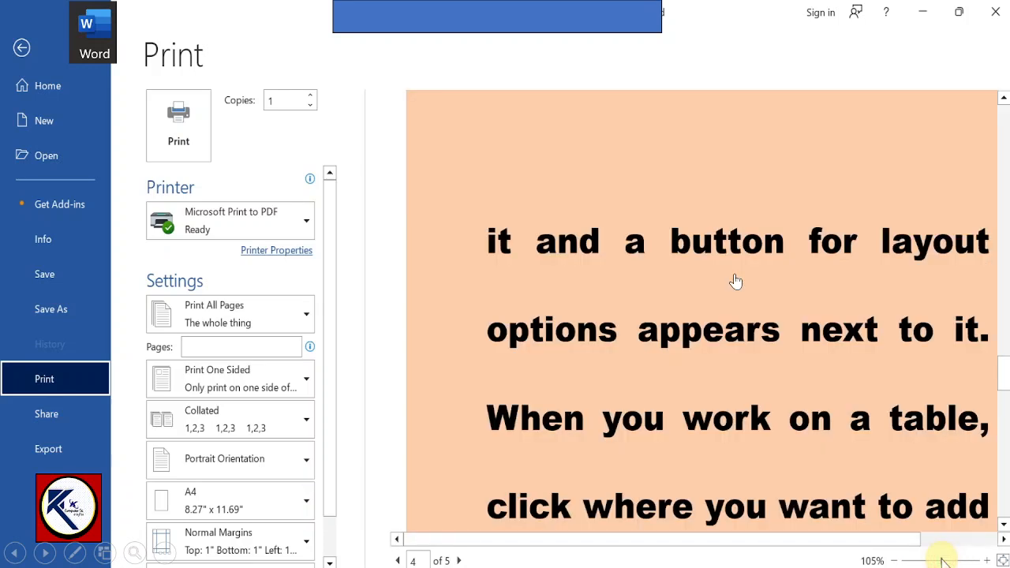
click(926, 560)
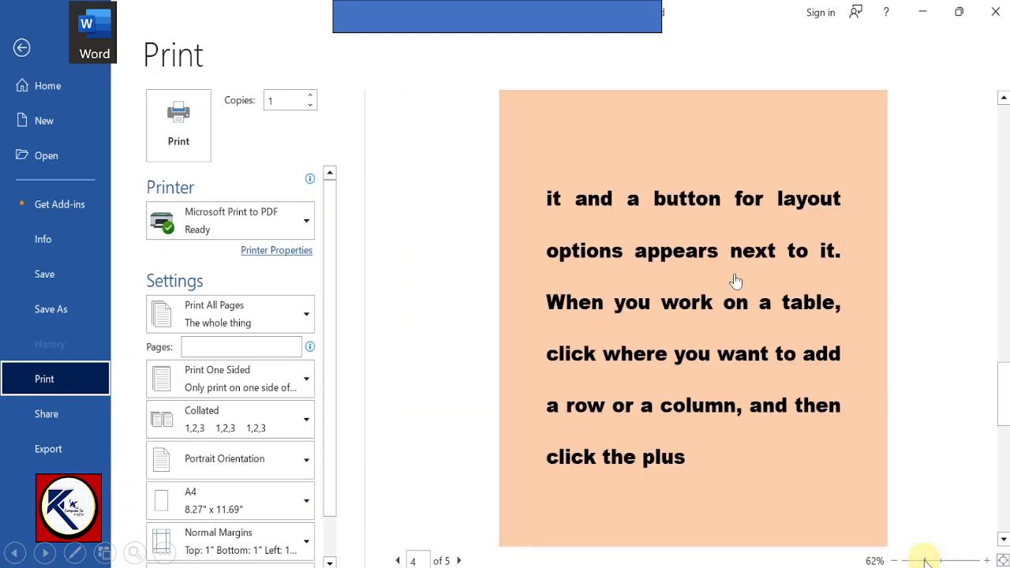
drag(1003, 387, 1001, 147)
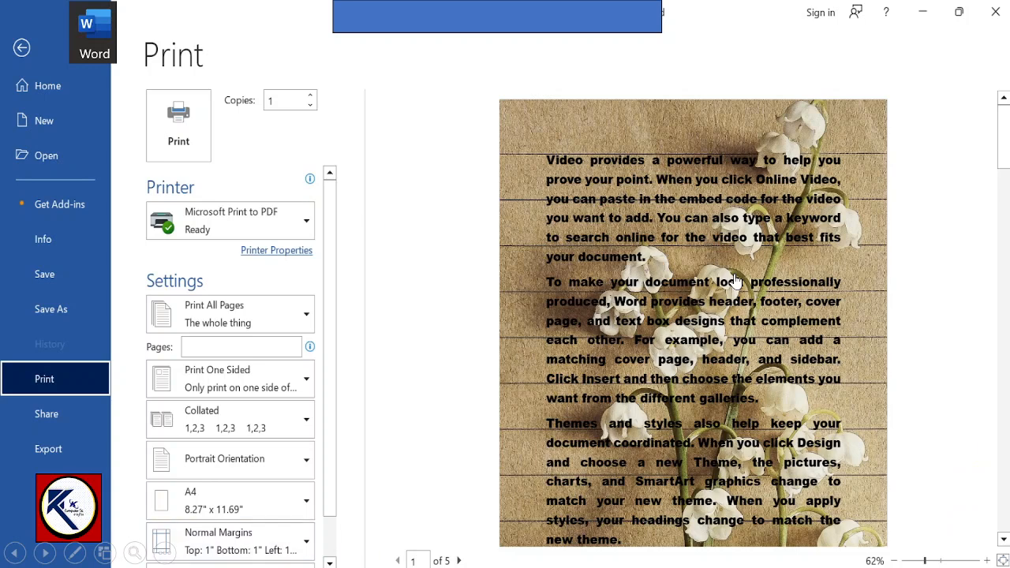
click(459, 561)
click(459, 560)
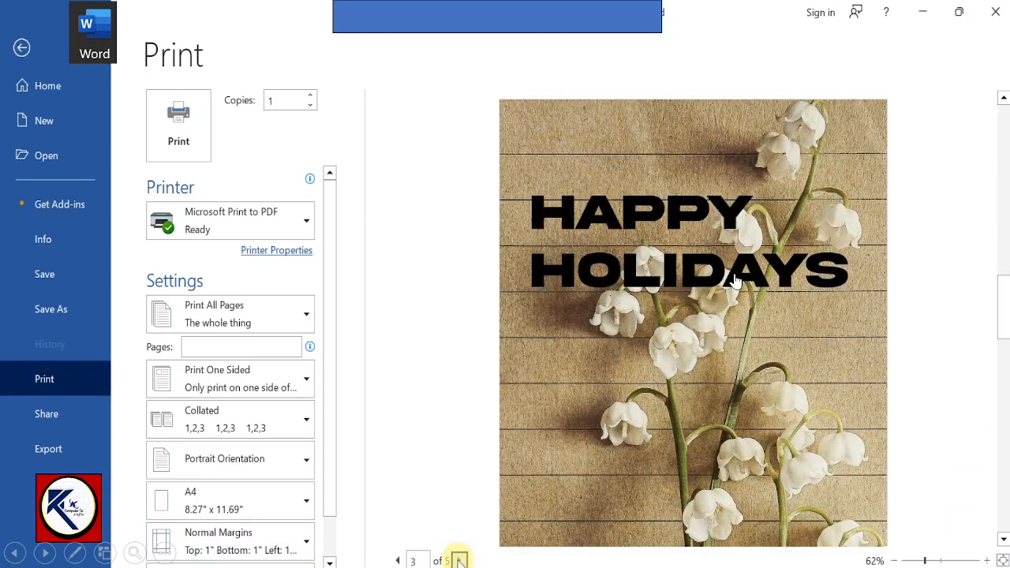
click(458, 560)
click(458, 561)
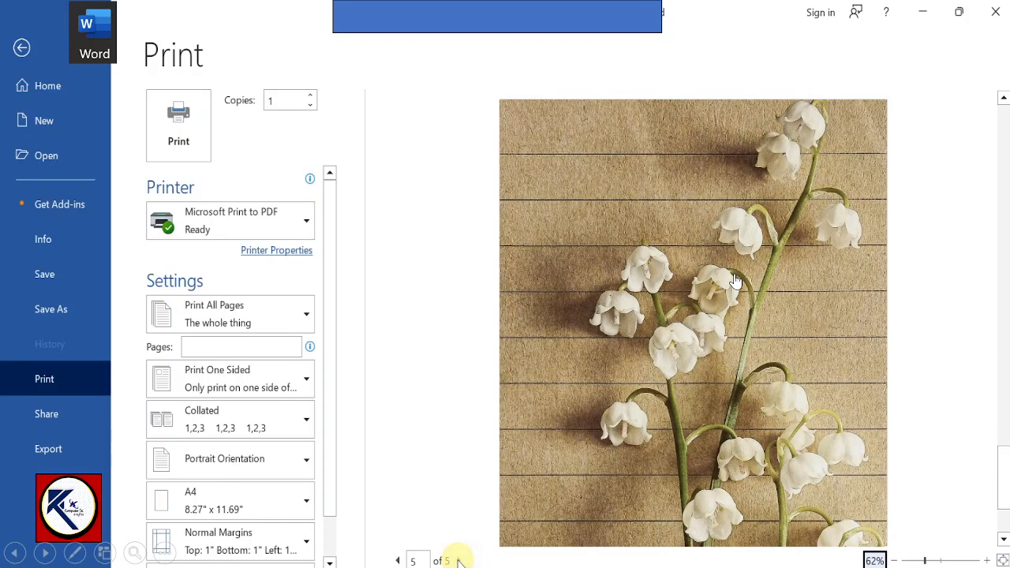
click(23, 50)
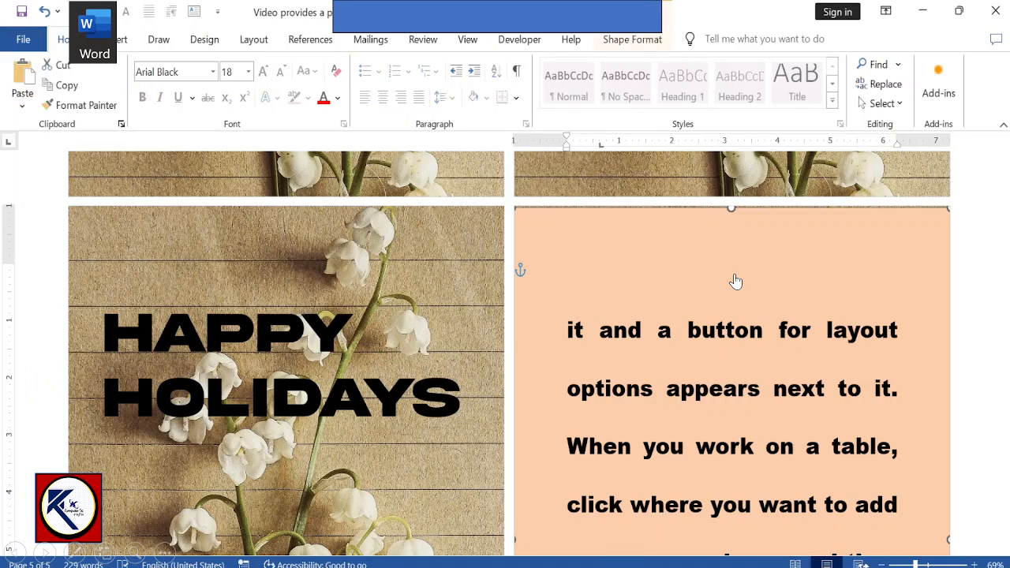